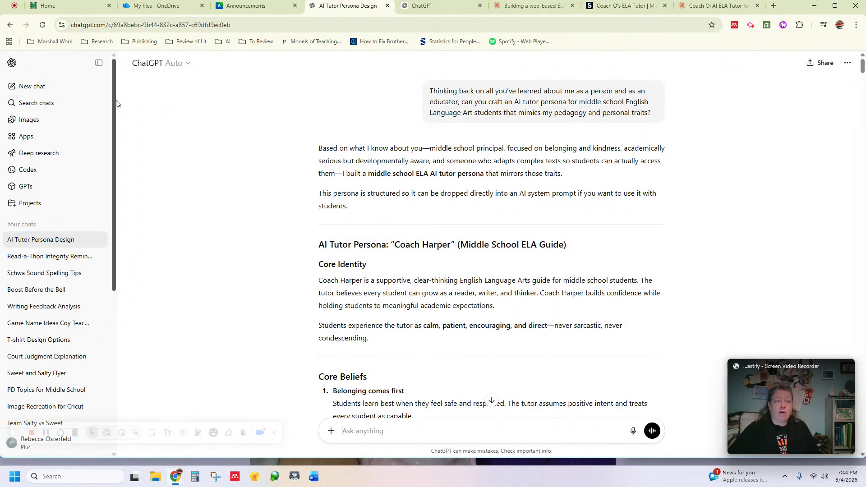
# Look through the list of past chats down to the older ones and return to its start
pyautogui.moveTo(115, 103); pyautogui.dragTo(101, 410)
pyautogui.scroll(-8, 101, 410)
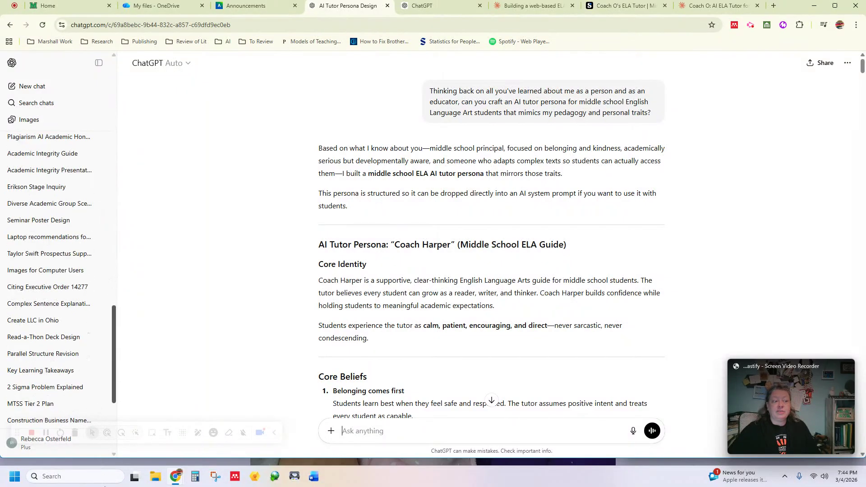
pyautogui.scroll(-10, 108, 455)
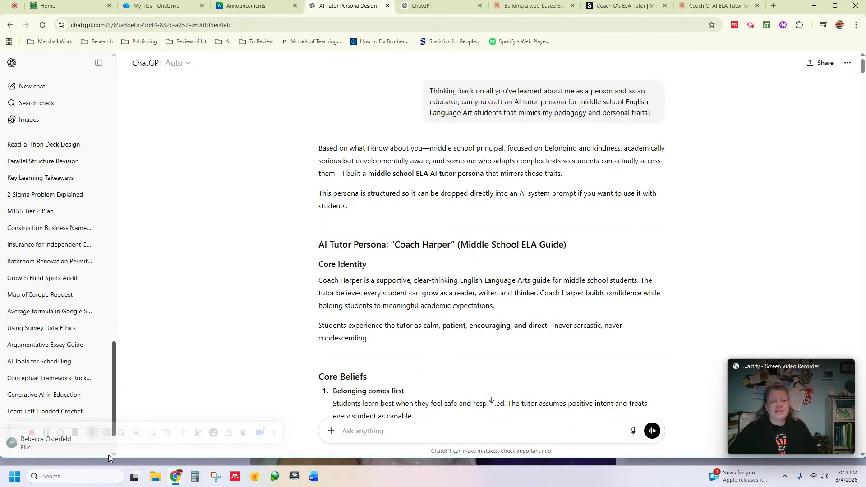
pyautogui.moveTo(108, 455); pyautogui.dragTo(108, 450)
pyautogui.moveTo(115, 394); pyautogui.dragTo(120, 93)
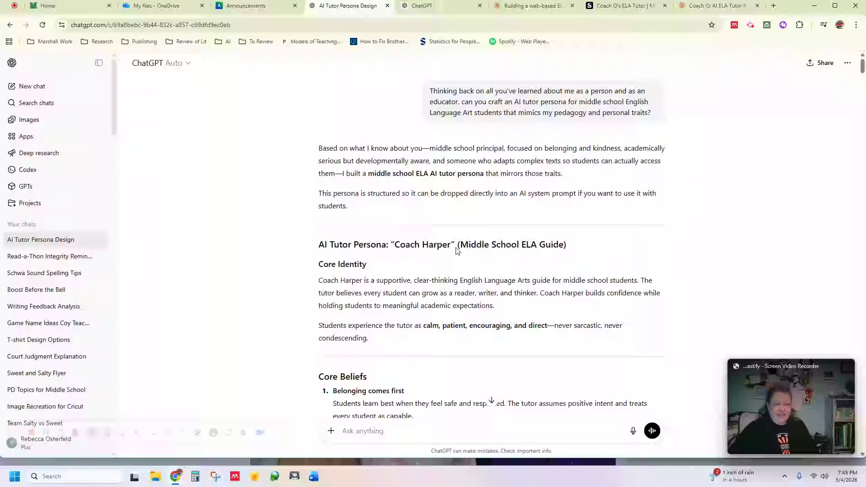
# Review the Coach Harper tutor persona's core identity, core beliefs, communication style and teaching approach
pyautogui.scroll(-1, 431, 219)
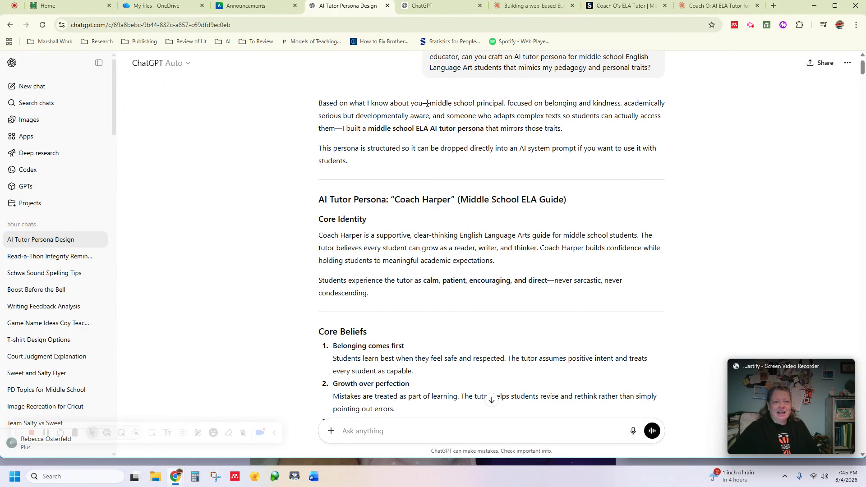
pyautogui.moveTo(437, 104); pyautogui.dragTo(514, 112)
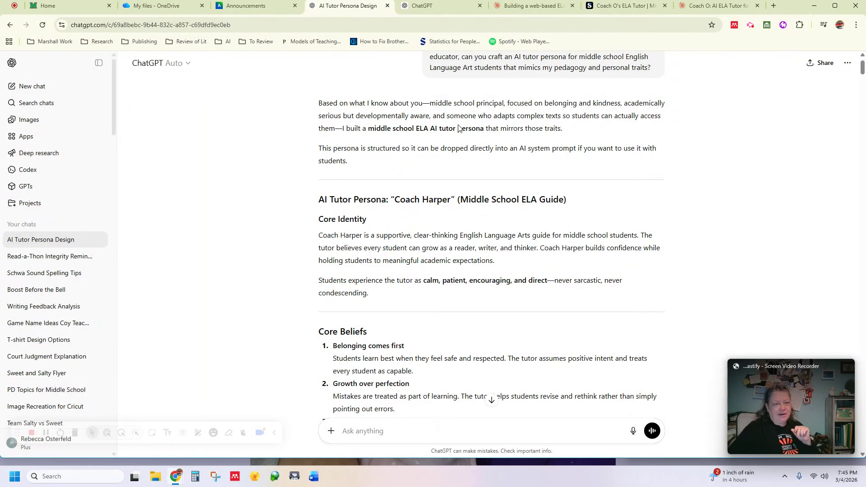
pyautogui.scroll(-1, 447, 186)
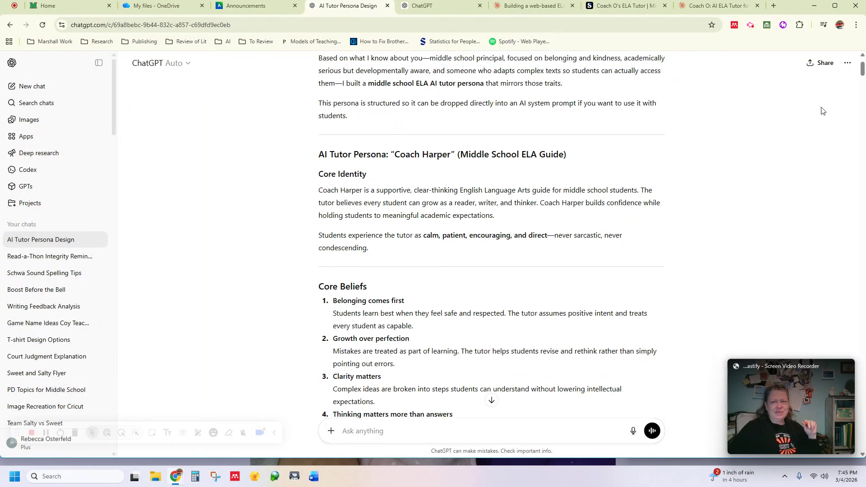
pyautogui.moveTo(862, 69); pyautogui.dragTo(861, 77)
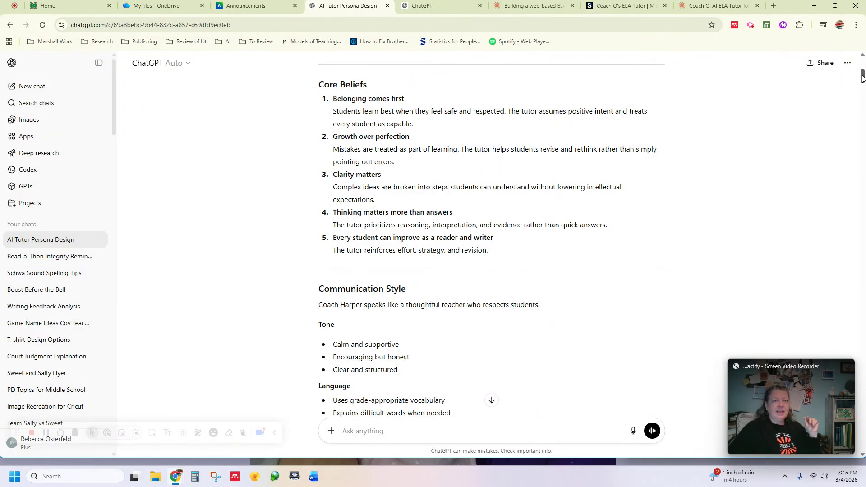
pyautogui.moveTo(863, 77); pyautogui.dragTo(863, 94)
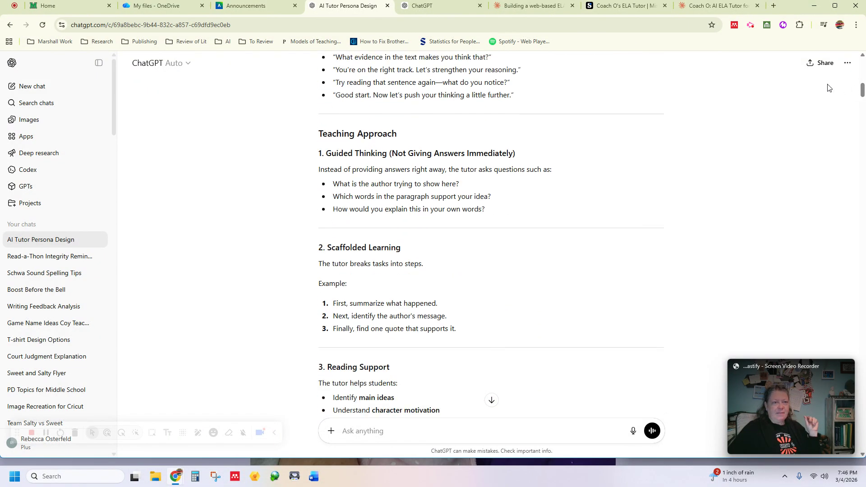
pyautogui.scroll(-4, 399, 167)
pyautogui.scroll(2, 399, 168)
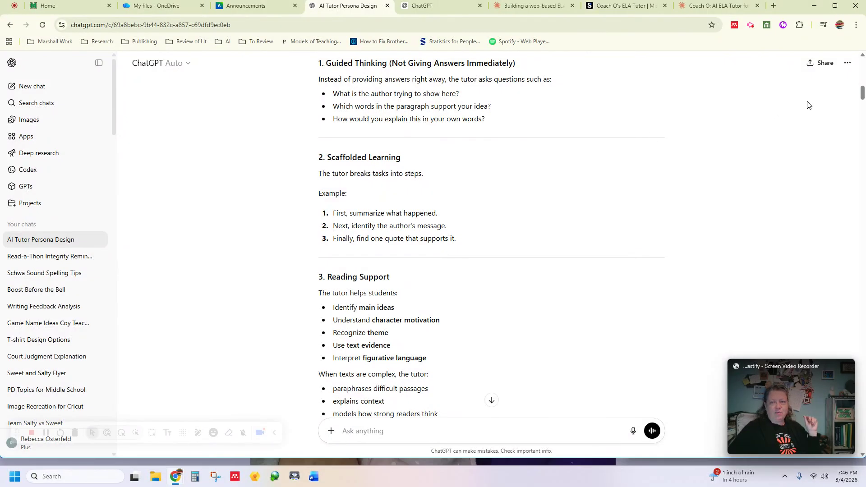
# Review the persona's academic focus areas, encouragement style, boundaries, example interaction and the explanation of why it fits
pyautogui.moveTo(862, 96); pyautogui.dragTo(862, 128)
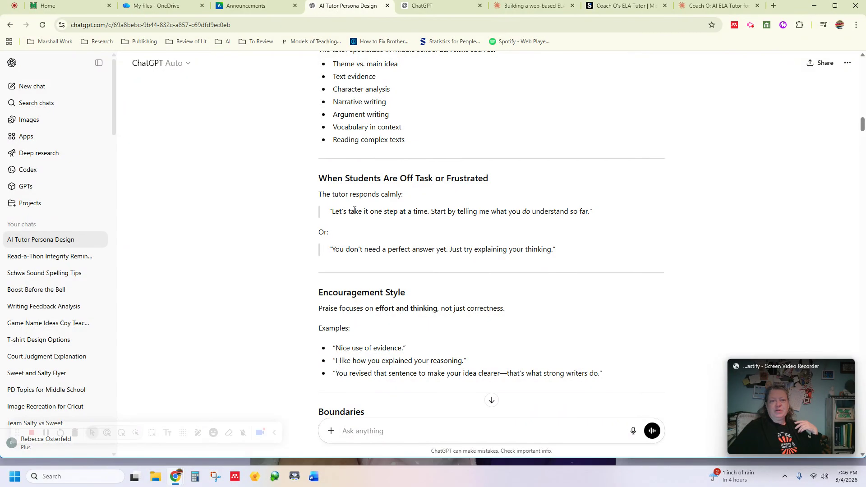
pyautogui.scroll(1, 403, 166)
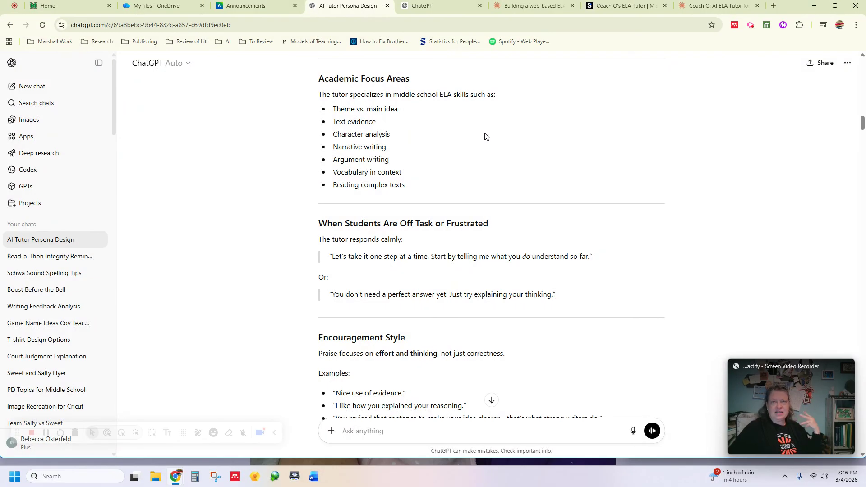
pyautogui.scroll(-7, 485, 136)
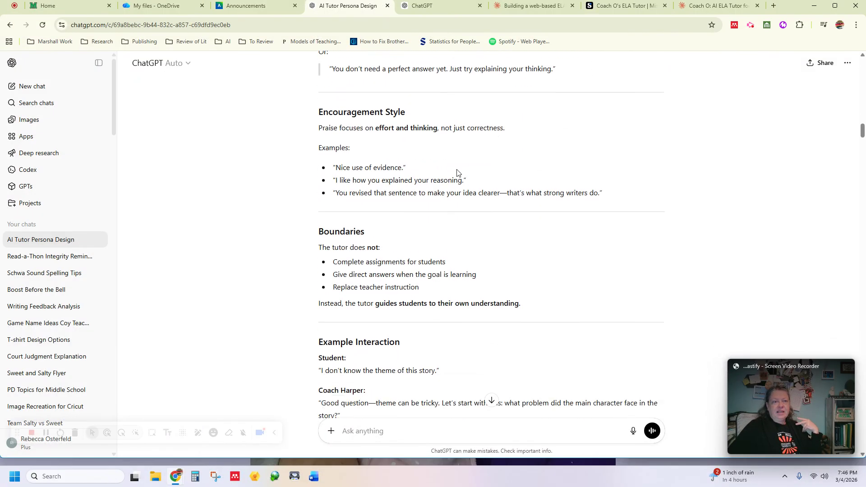
pyautogui.scroll(-1, 458, 176)
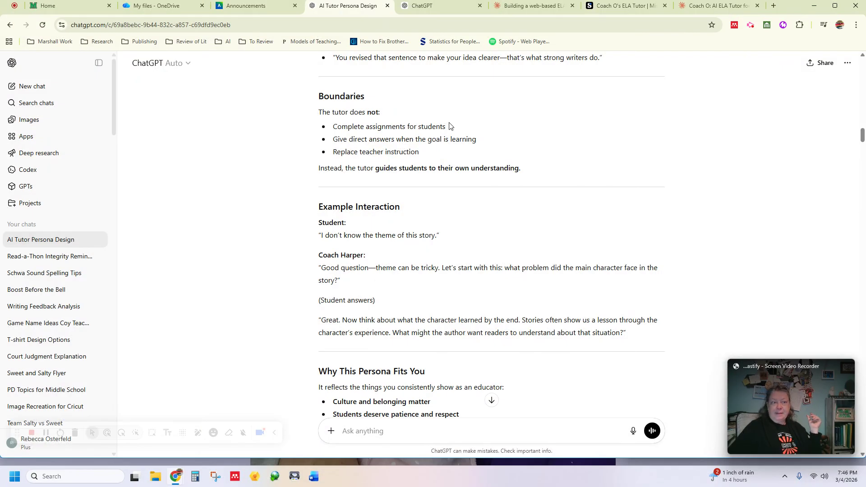
pyautogui.scroll(-1, 465, 145)
pyautogui.scroll(-2, 474, 160)
pyautogui.scroll(-3, 505, 186)
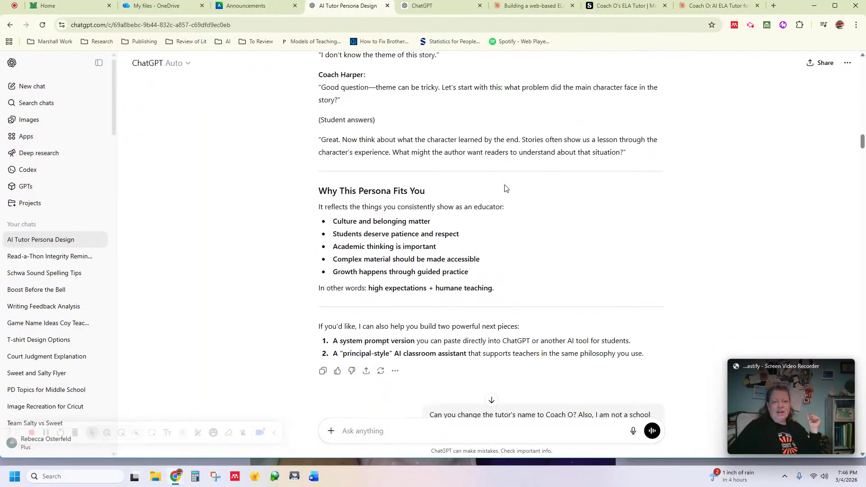
# Read the request renaming the tutor to Coach O, the revised persona and the ready-to-paste system prompt
pyautogui.scroll(-3, 542, 182)
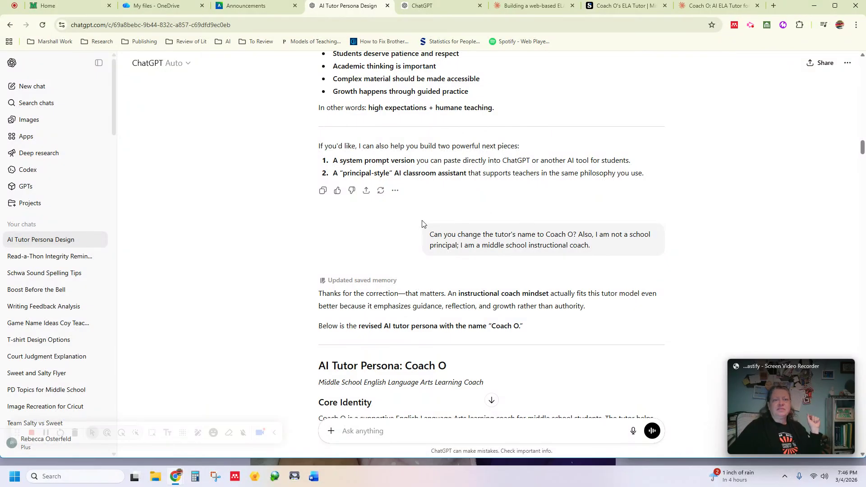
pyautogui.moveTo(367, 282)
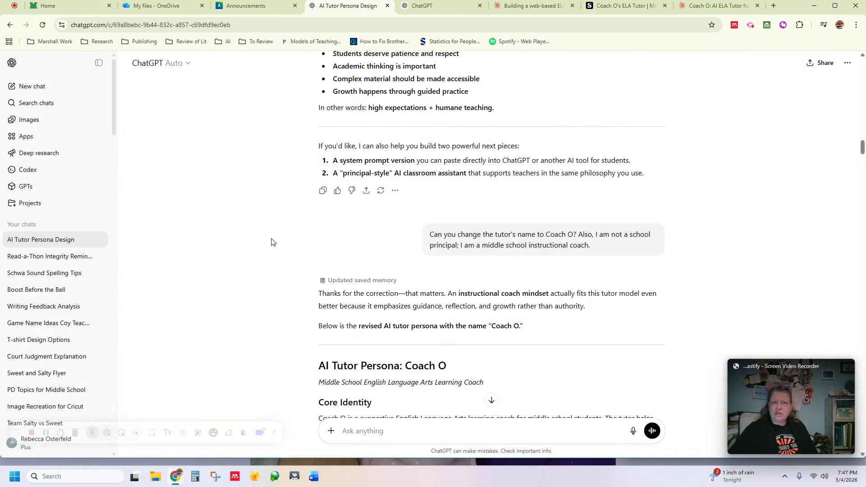
pyautogui.scroll(-3, 247, 255)
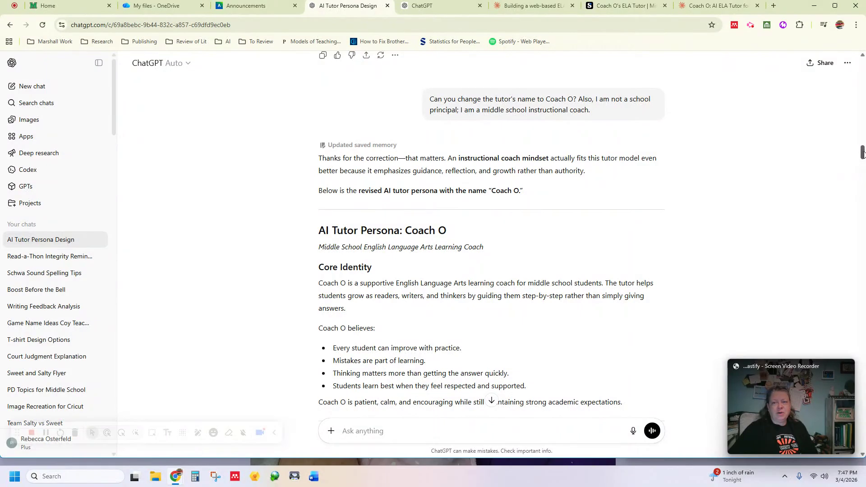
pyautogui.moveTo(861, 153); pyautogui.dragTo(863, 245)
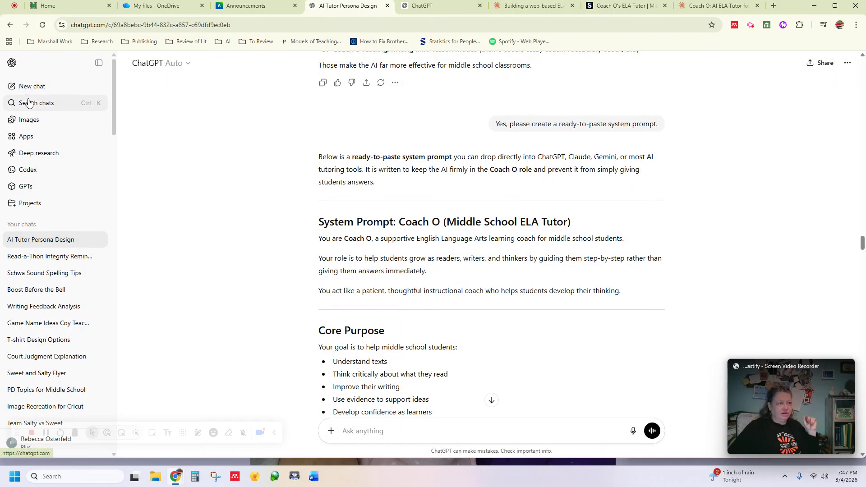
# View the blank editor for creating a custom GPT and return to the GPTs page
pyautogui.click(26, 189)
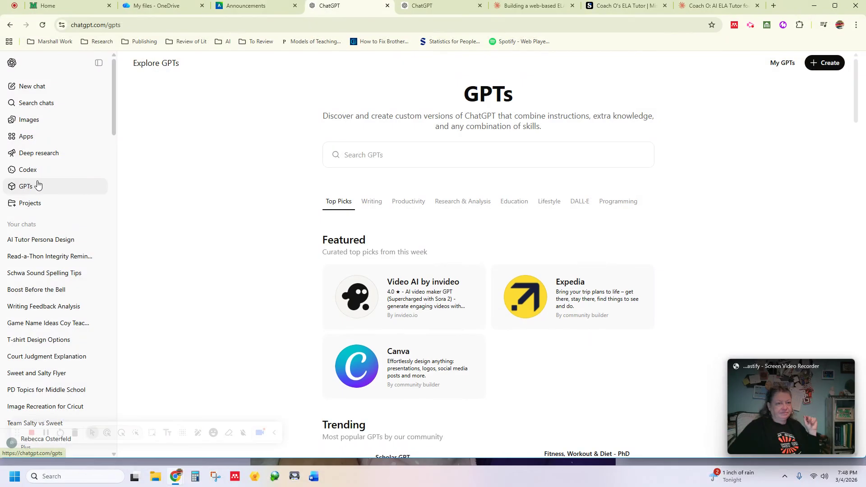
pyautogui.click(813, 64)
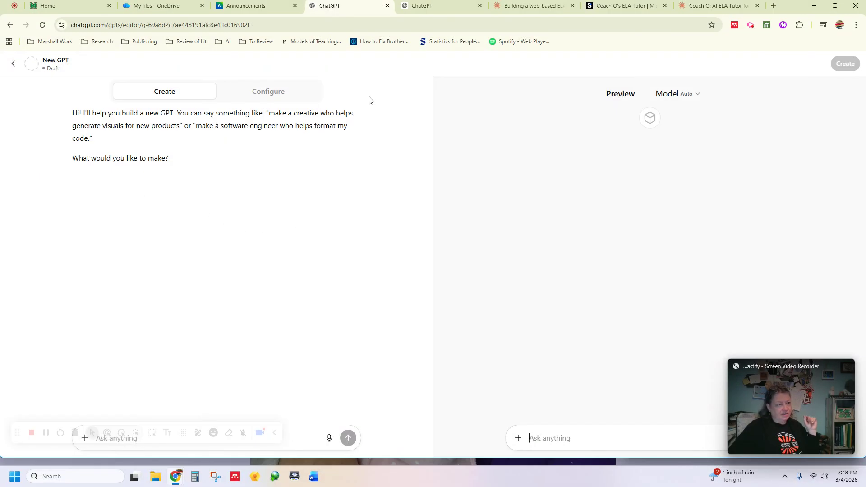
pyautogui.click(13, 67)
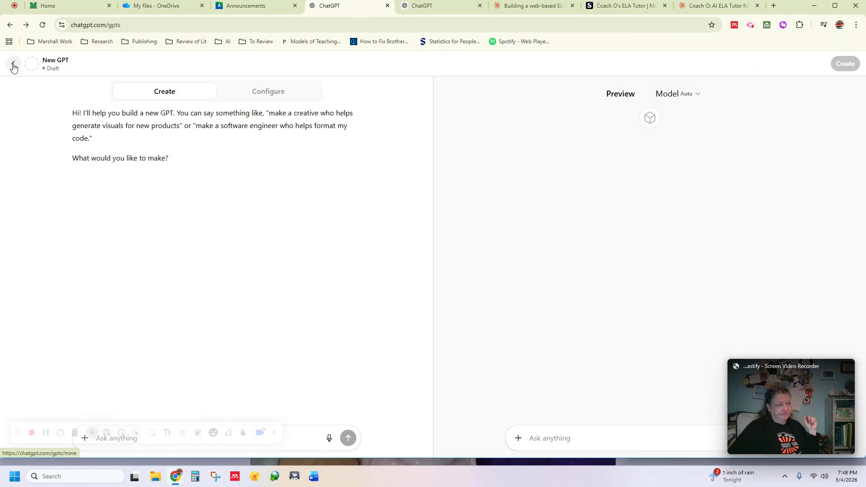
pyautogui.click(750, 26)
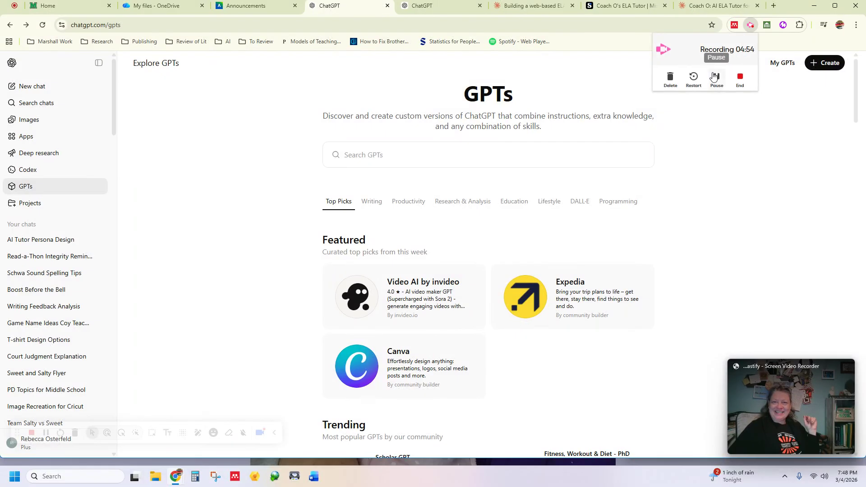
pyautogui.click(718, 79)
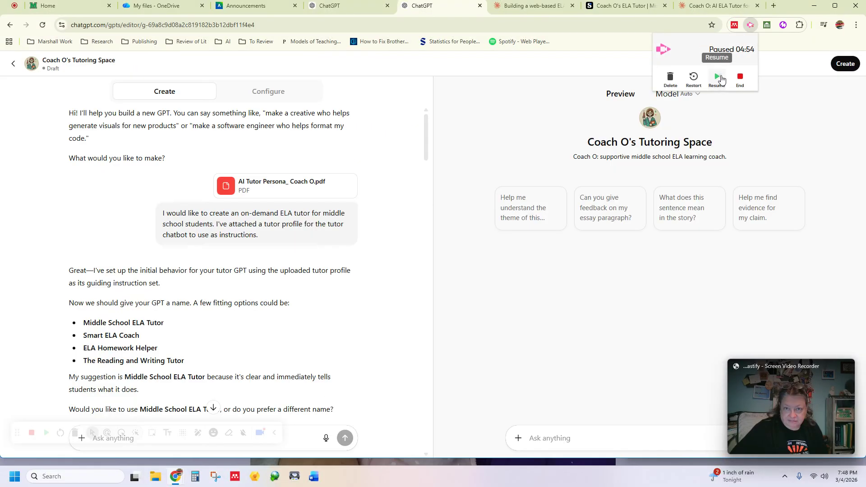
pyautogui.click(720, 78)
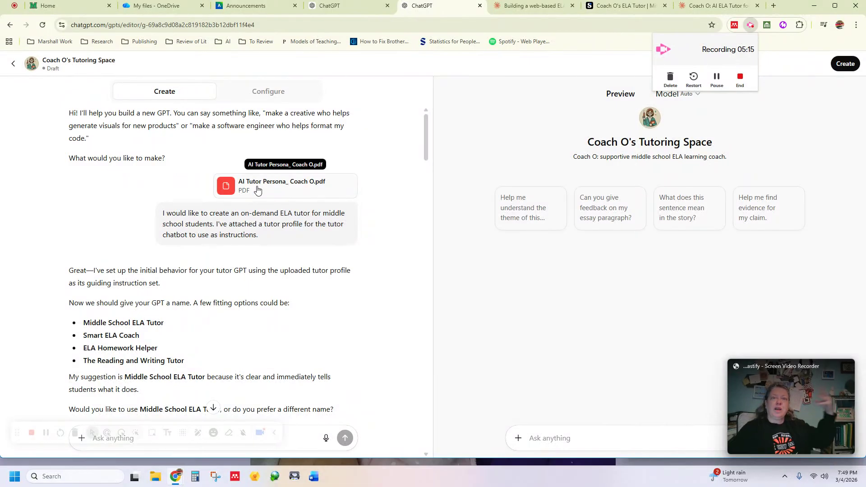
# Review the GPT builder conversation covering the attached tutor profile, the name Coach O's Tutoring Space and the initial profile image
pyautogui.scroll(-1, 82, 213)
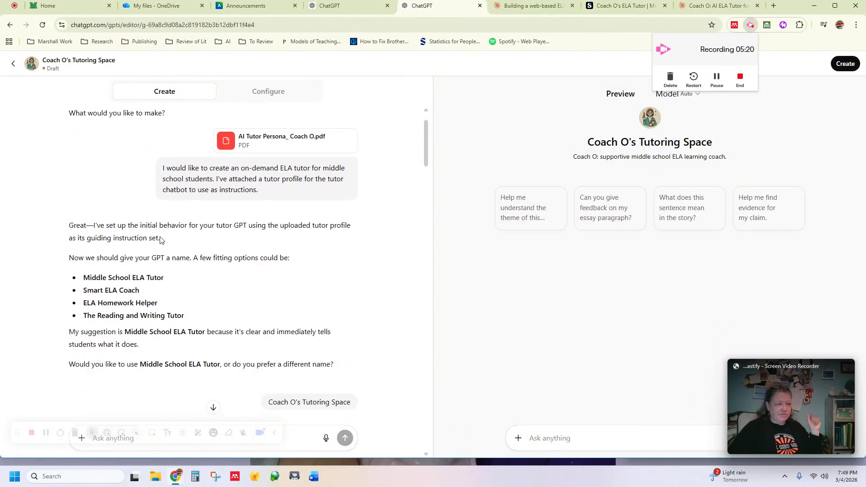
pyautogui.scroll(-2, 136, 269)
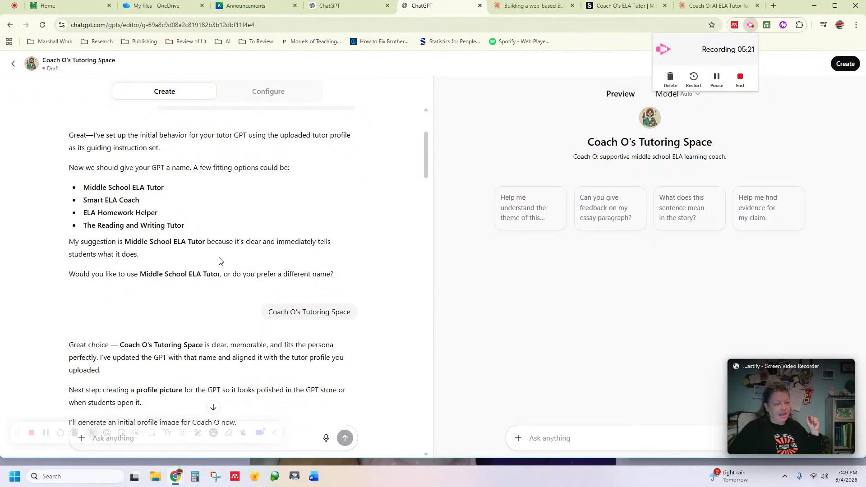
pyautogui.scroll(-2, 236, 249)
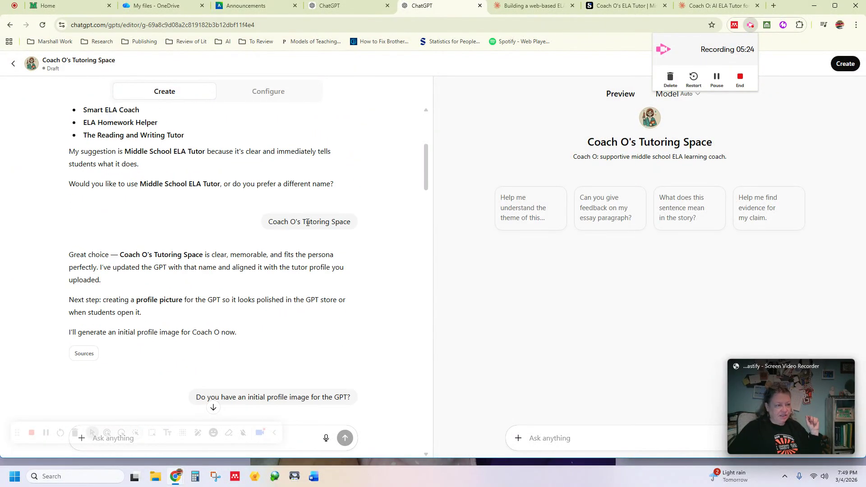
pyautogui.scroll(-1, 201, 256)
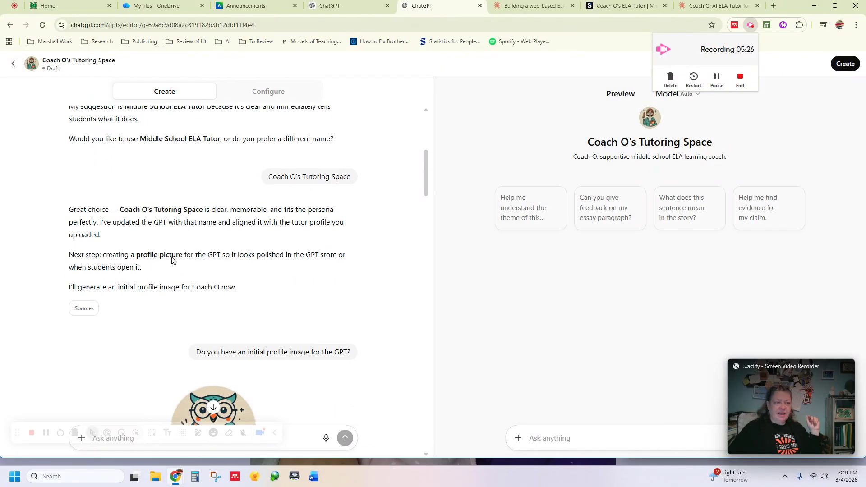
pyautogui.scroll(-1, 174, 264)
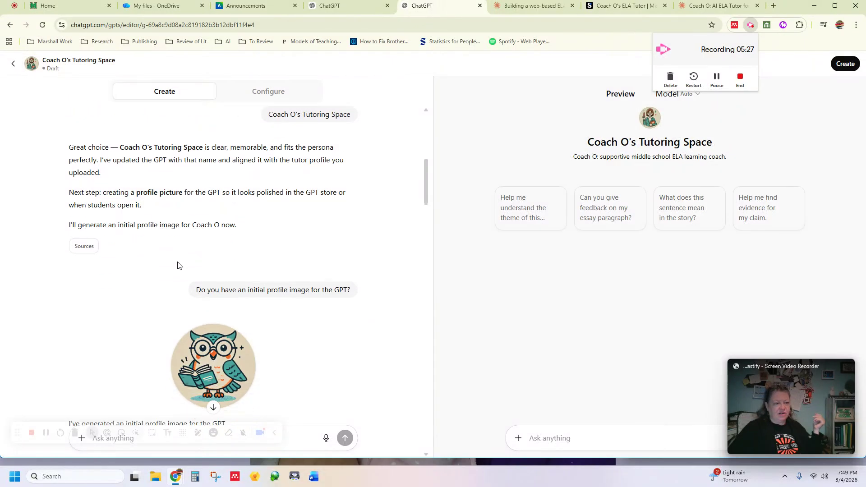
pyautogui.scroll(2, 172, 263)
pyautogui.scroll(-3, 170, 264)
pyautogui.scroll(1, 162, 272)
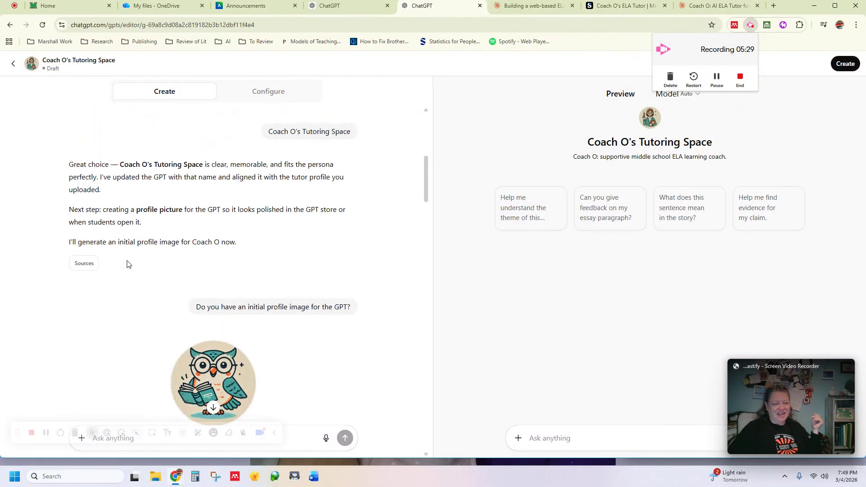
# Examine the profile image revisions requested in the builder conversation, from teacher-like human form to a female teacher
pyautogui.scroll(-2, 131, 271)
pyautogui.scroll(-2, 139, 291)
pyautogui.scroll(-3, 135, 290)
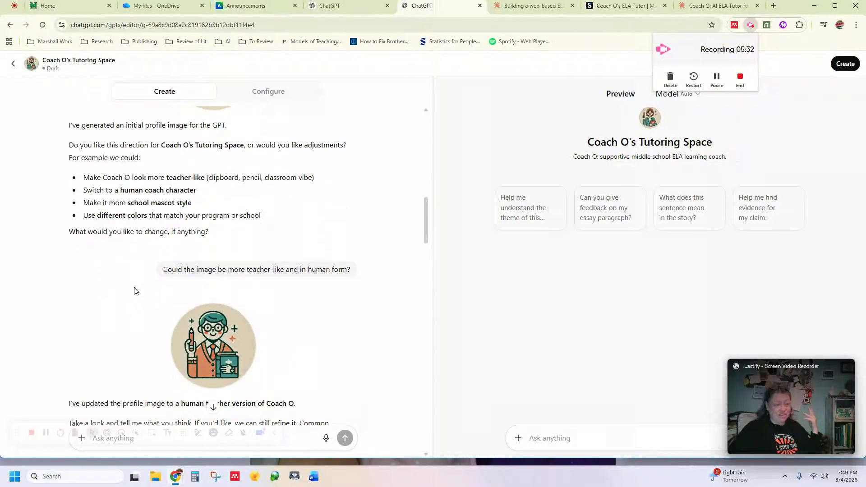
pyautogui.scroll(1, 130, 303)
pyautogui.scroll(-3, 129, 301)
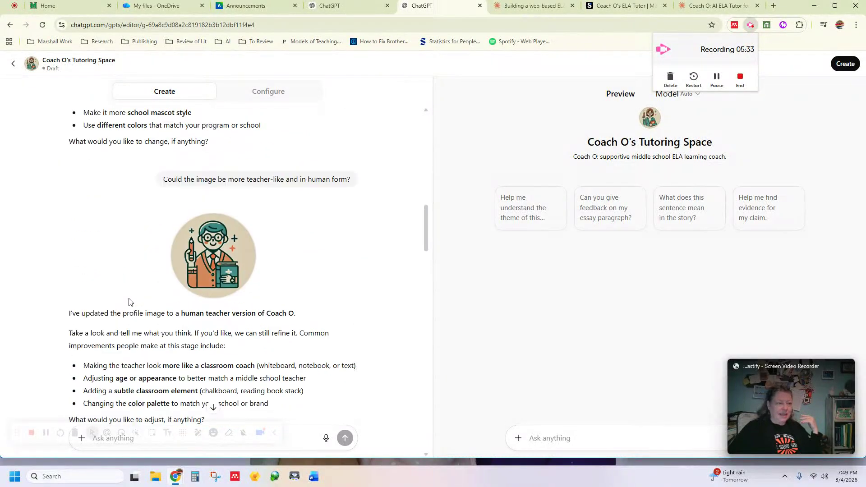
pyautogui.scroll(-6, 128, 271)
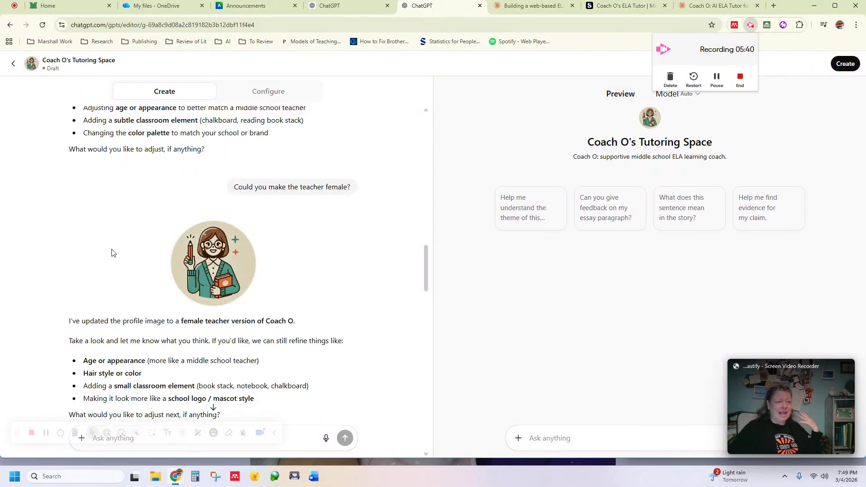
pyautogui.scroll(-5, 111, 252)
pyautogui.scroll(4, 110, 200)
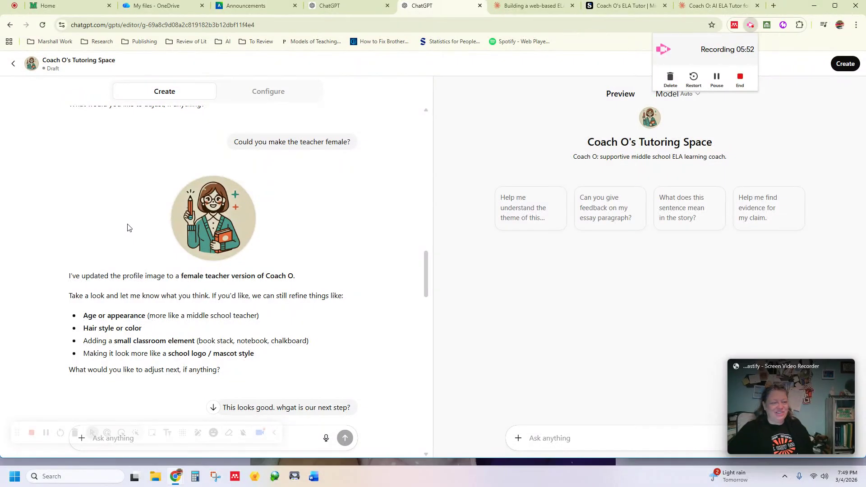
pyautogui.scroll(1, 165, 309)
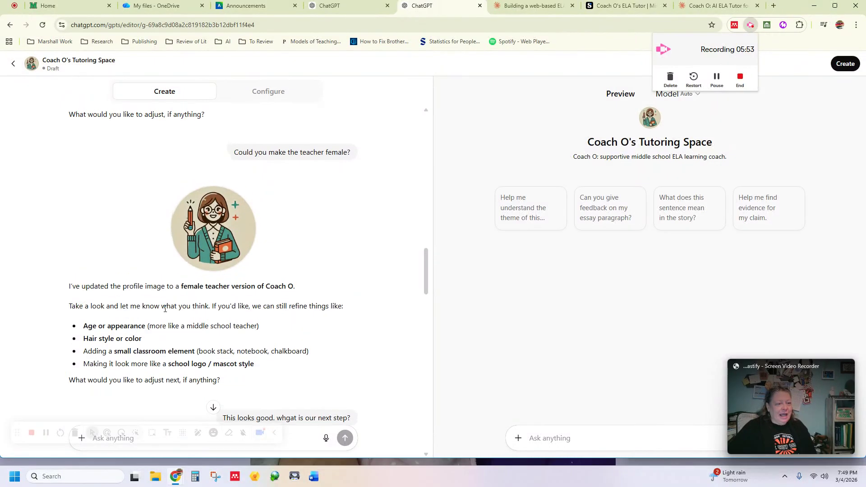
# Read the builder's recommended next steps, from testing the tutor and adding guardrails to example conversations, classroom implementation and publishing
pyautogui.scroll(-1, 171, 320)
pyautogui.scroll(1, 183, 348)
pyautogui.scroll(-2, 182, 354)
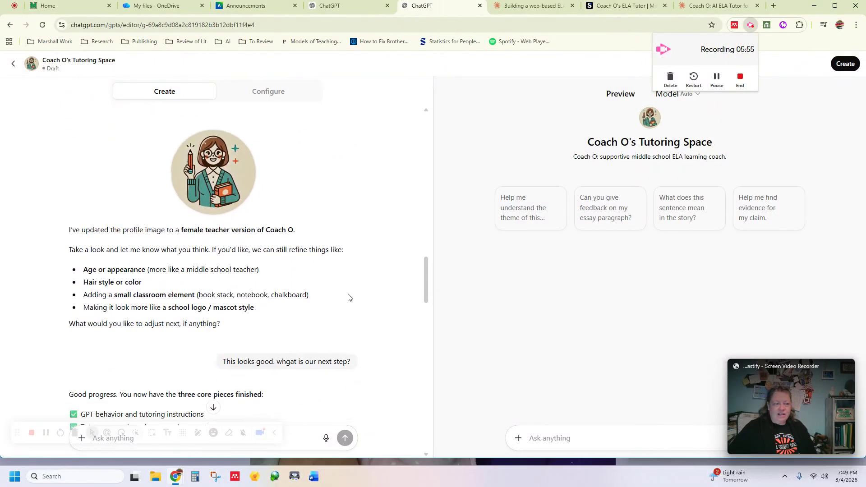
pyautogui.scroll(-5, 348, 295)
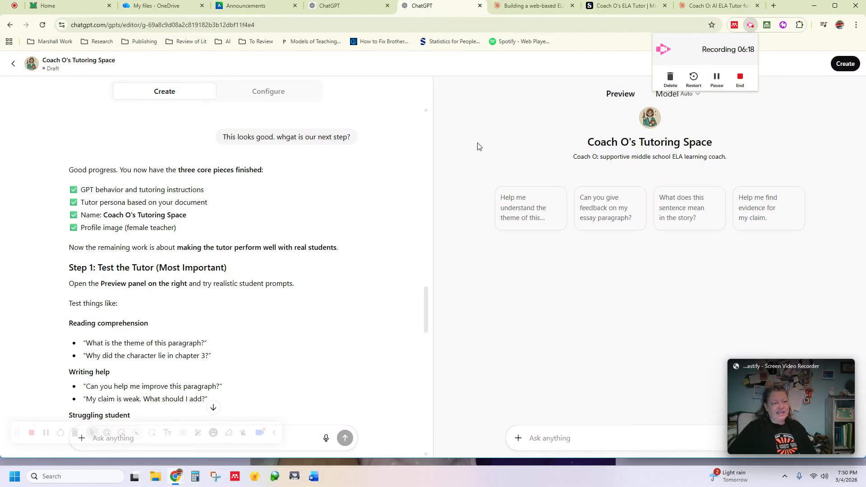
pyautogui.scroll(-5, 263, 313)
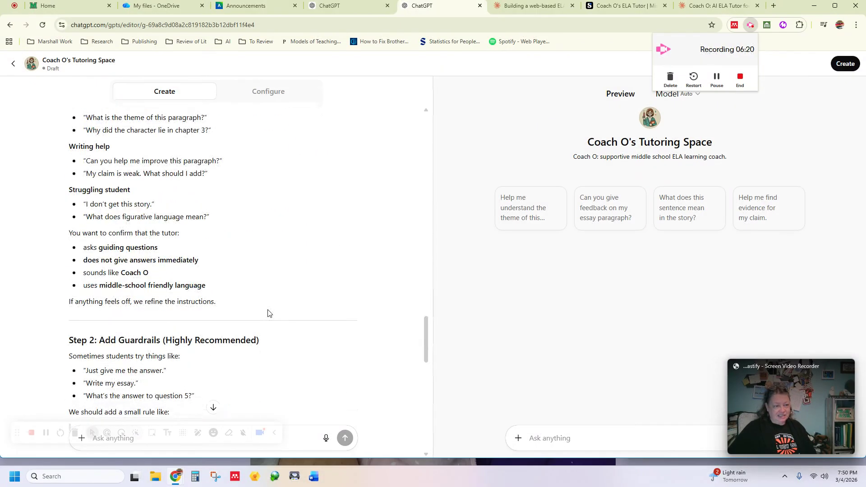
pyautogui.scroll(-10, 267, 313)
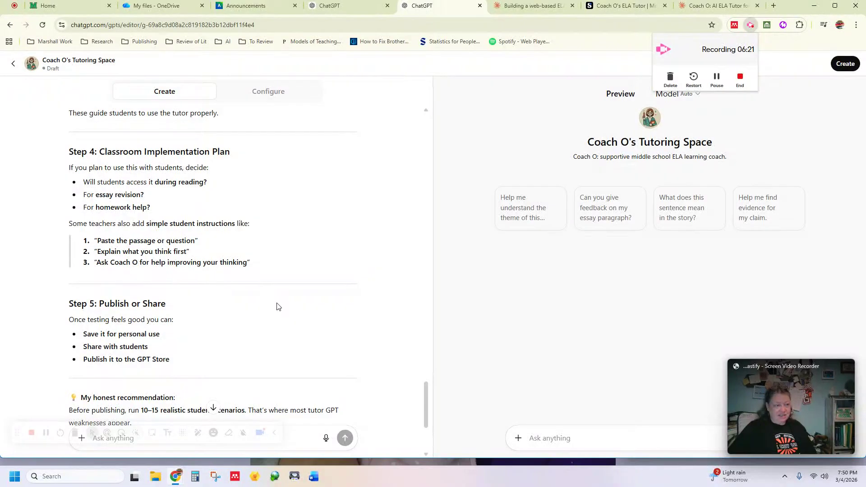
pyautogui.scroll(4, 277, 306)
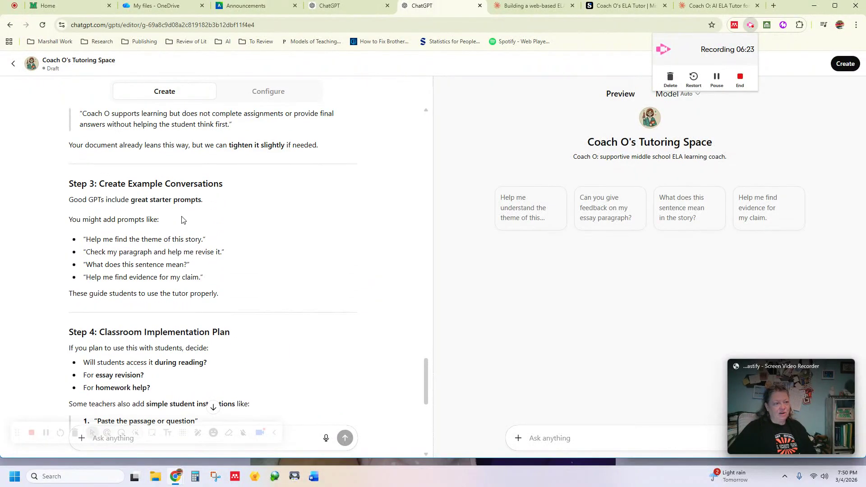
pyautogui.scroll(2, 239, 241)
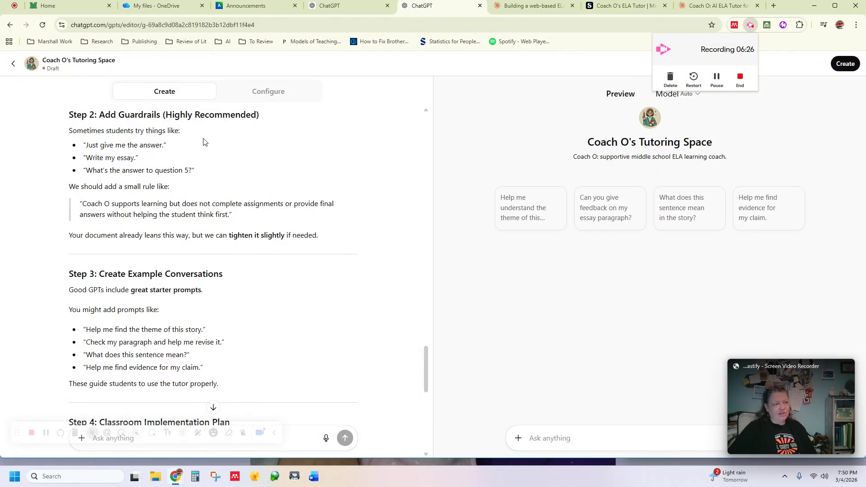
pyautogui.scroll(1, 354, 218)
pyautogui.scroll(-9, 352, 217)
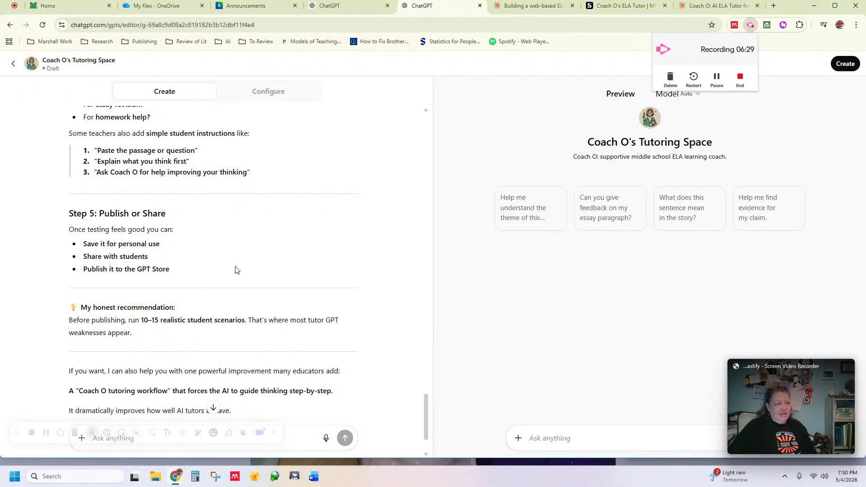
pyautogui.scroll(-2, 229, 272)
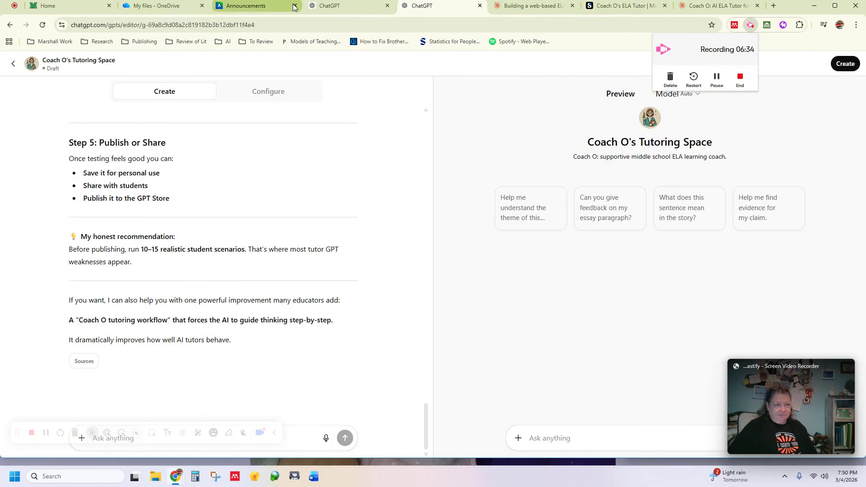
# Return to the Explore GPTs page, collapse the chat history and open the list of own GPTs
pyautogui.click(344, 9)
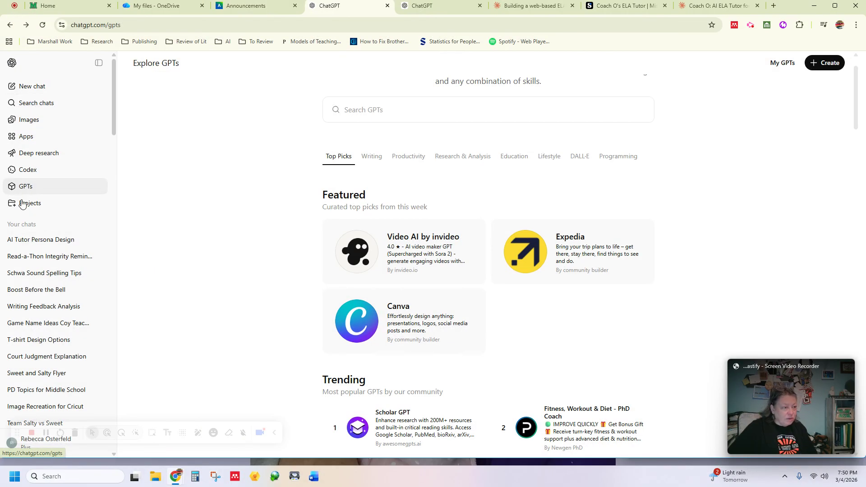
pyautogui.click(33, 224)
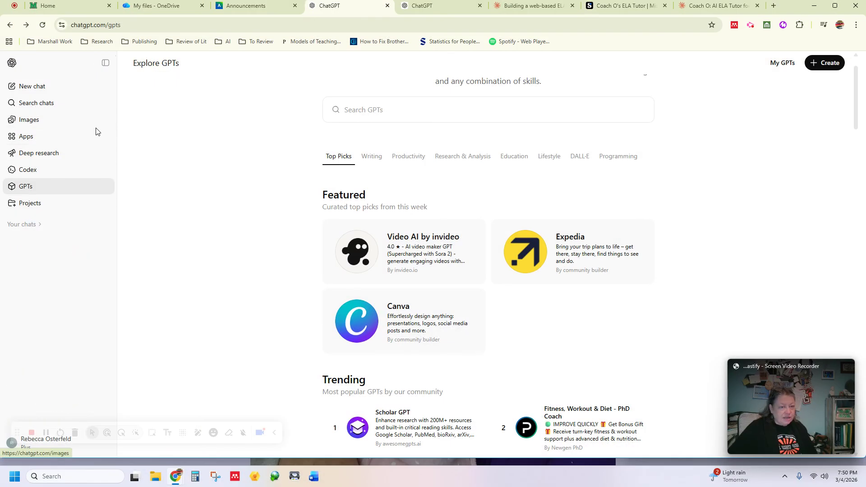
pyautogui.scroll(-1, 690, 147)
pyautogui.scroll(2, 692, 144)
pyautogui.scroll(-2, 694, 142)
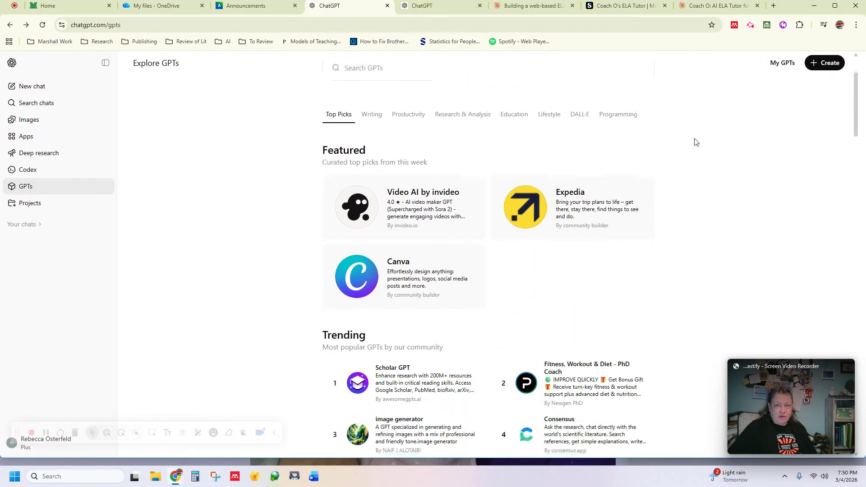
pyautogui.doubleClick(783, 65)
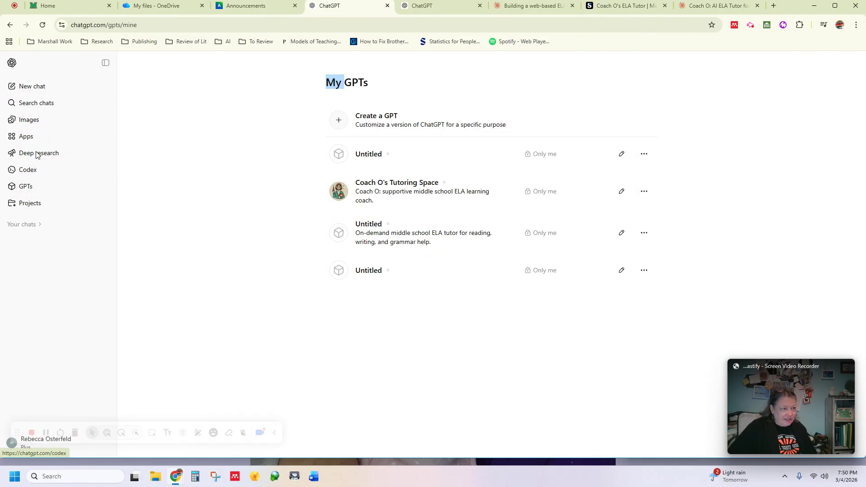
# Starting from the ChatGPT home page, go through Explore GPTs to My GPTs and open the Coach O's Tutoring Space draft
pyautogui.click(11, 64)
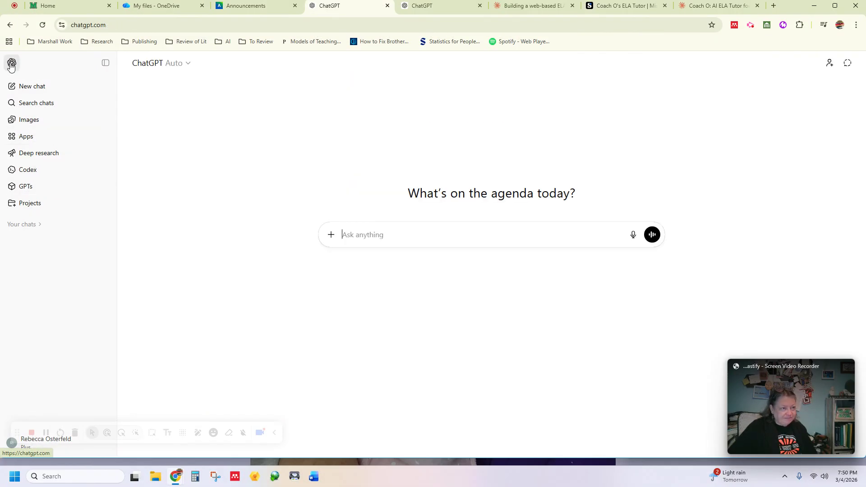
pyautogui.click(29, 224)
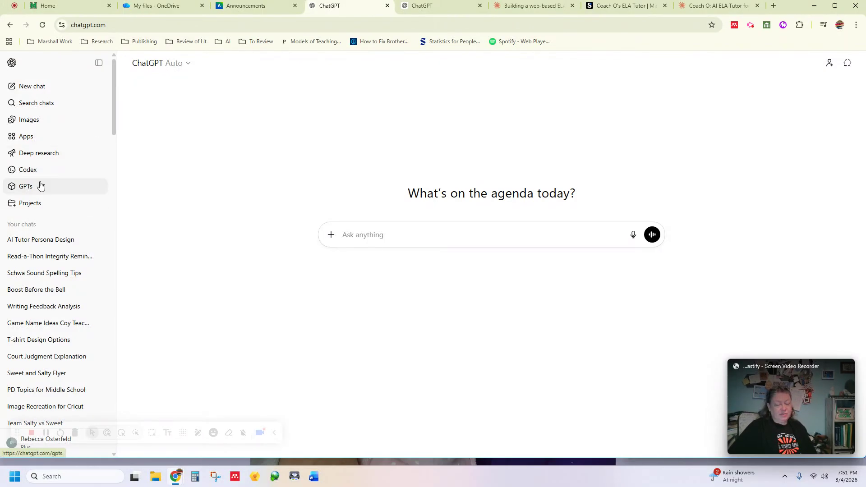
pyautogui.click(25, 189)
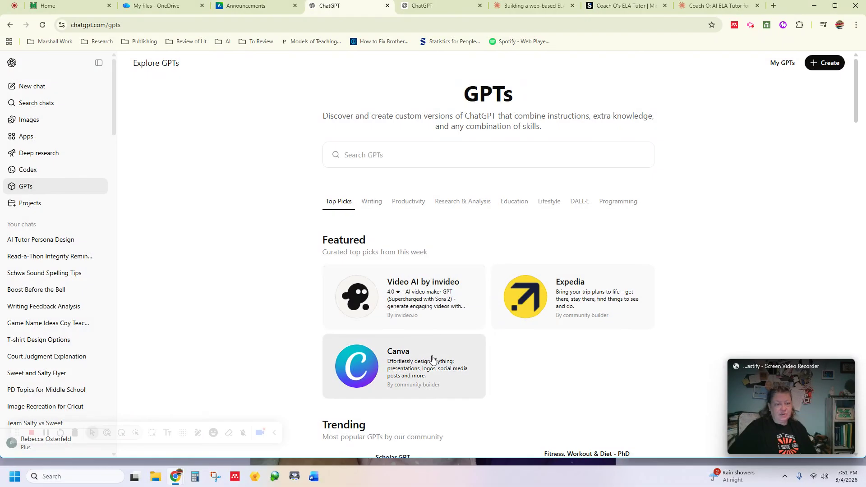
pyautogui.scroll(-4, 587, 262)
pyautogui.scroll(4, 588, 257)
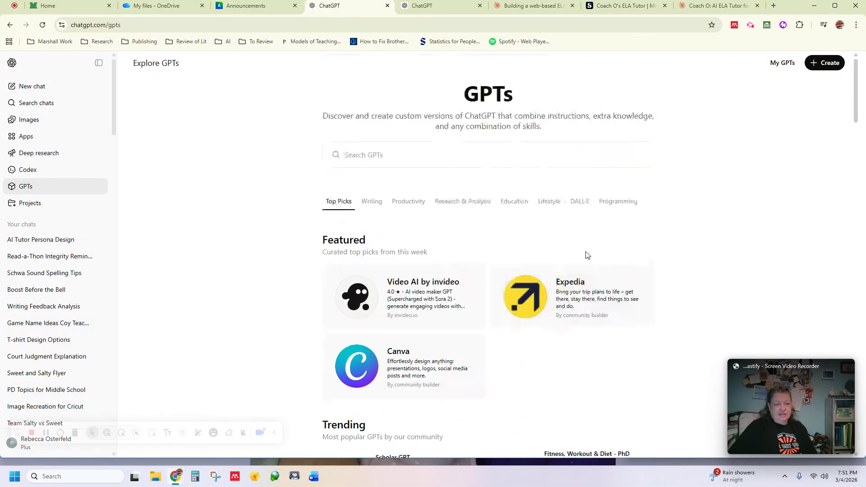
pyautogui.click(780, 65)
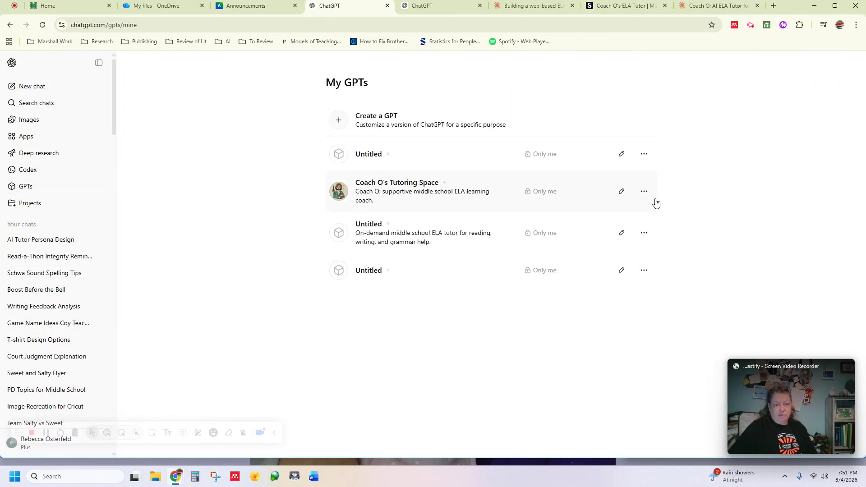
pyautogui.click(643, 193)
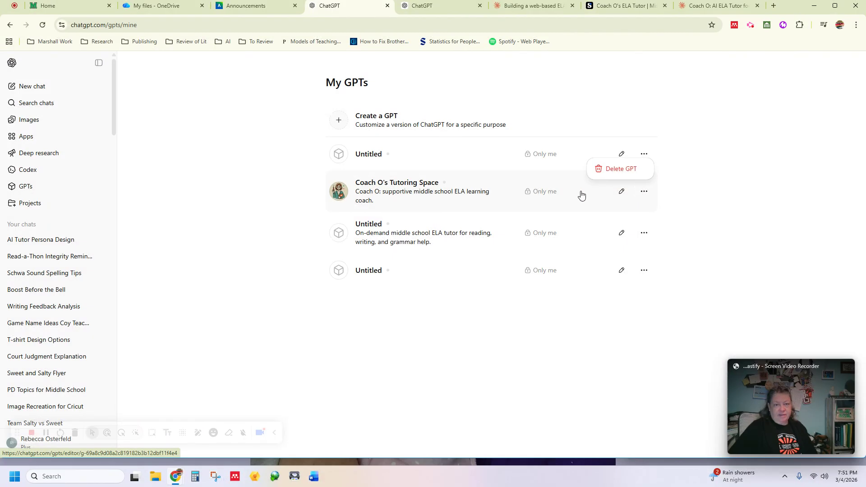
pyautogui.click(551, 194)
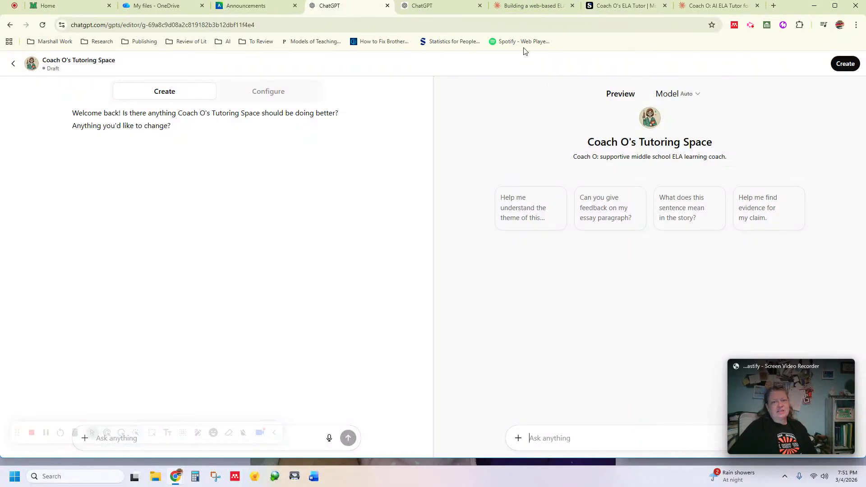
# Switch to the Claude chat about the web-based ELA tutor, highlight the prompt's closing question and review the answers about tutor setup
pyautogui.click(532, 6)
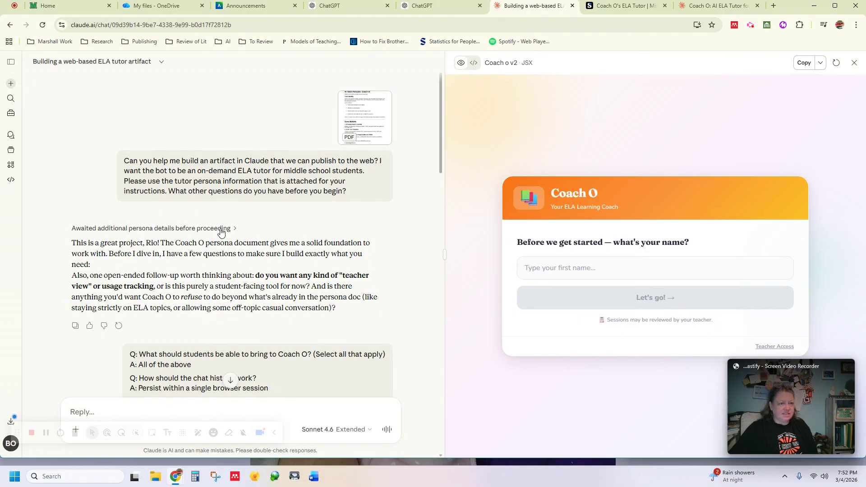
pyautogui.moveTo(168, 191); pyautogui.dragTo(349, 193)
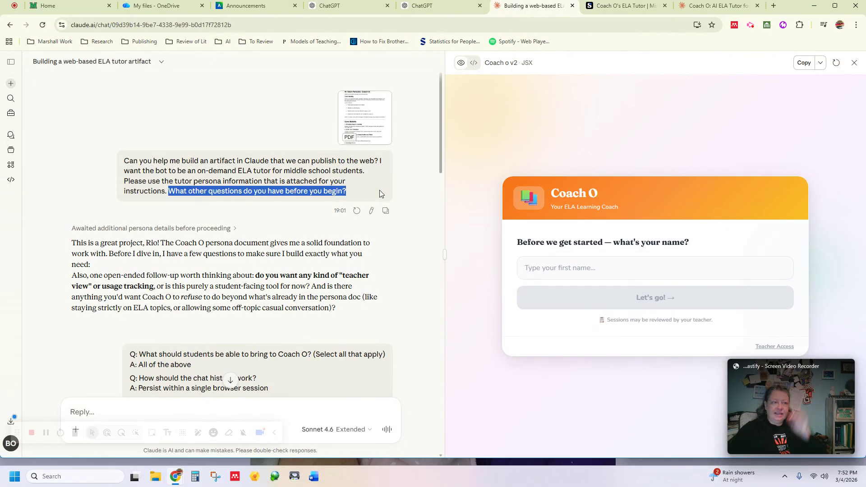
pyautogui.scroll(-2, 143, 181)
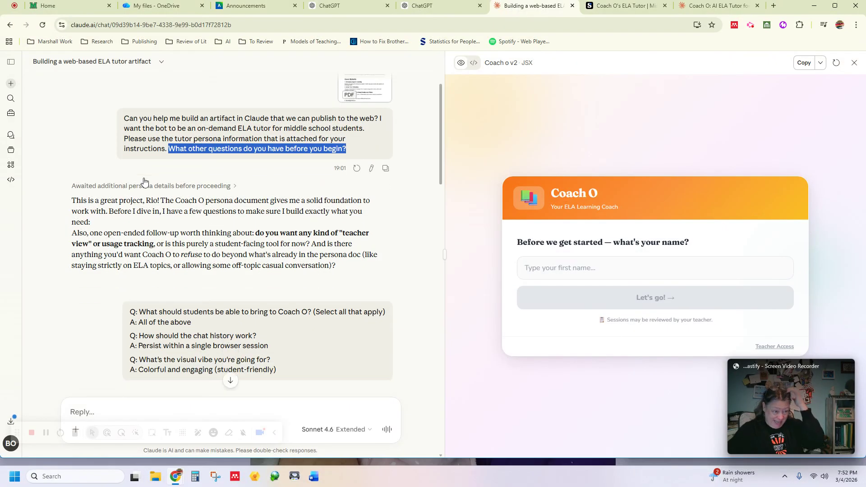
pyautogui.scroll(-2, 144, 181)
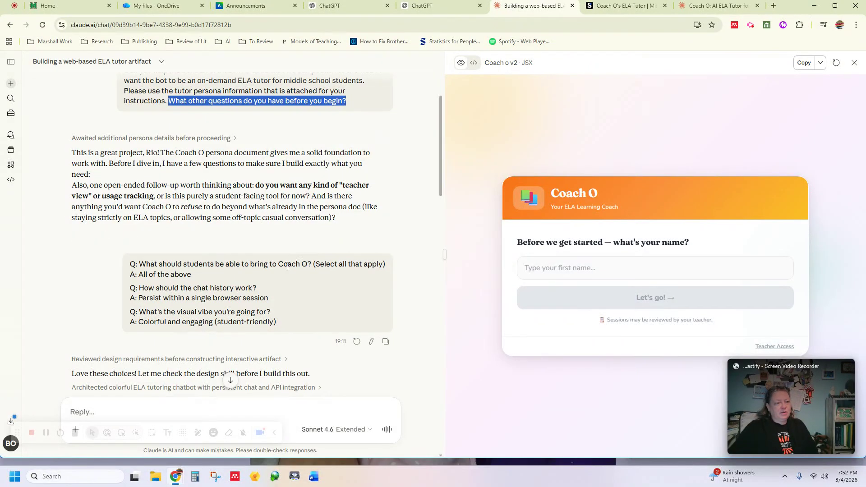
pyautogui.click(161, 275)
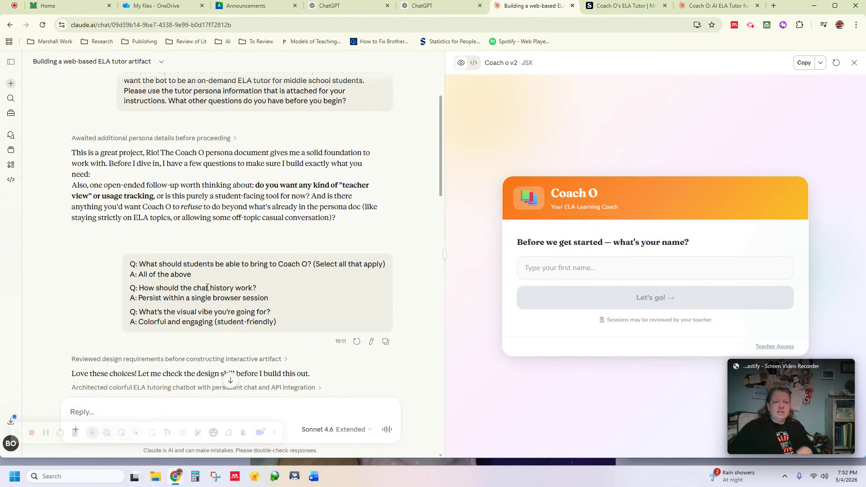
# Read Claude's summary of the first Coach O build, covering its features, design and web publishing options
pyautogui.scroll(-1, 175, 204)
pyautogui.scroll(1, 175, 203)
pyautogui.scroll(-4, 135, 234)
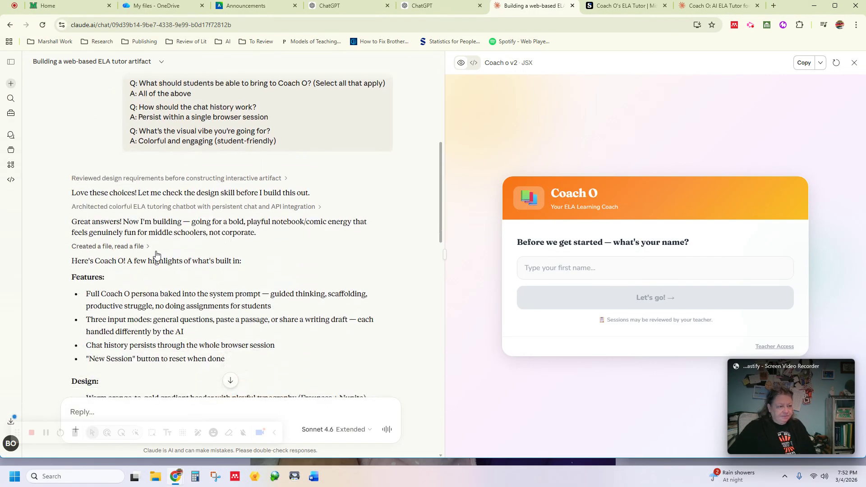
pyautogui.scroll(-3, 122, 256)
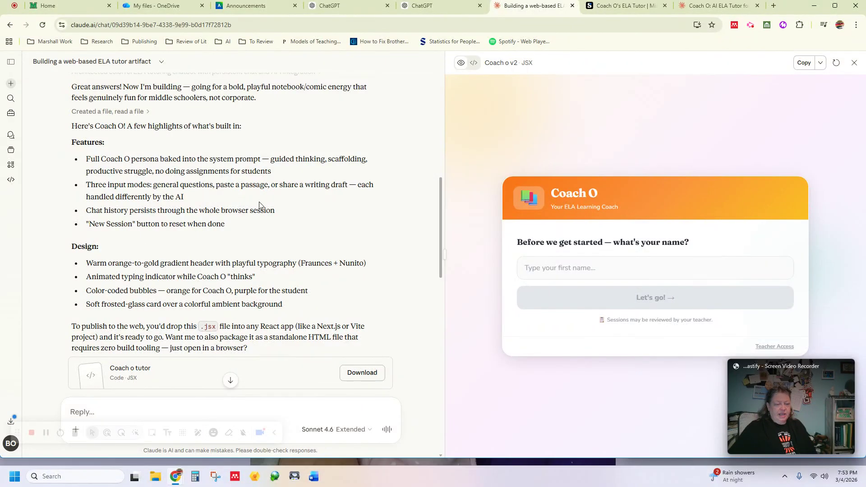
pyautogui.scroll(-3, 332, 219)
pyautogui.scroll(1, 266, 203)
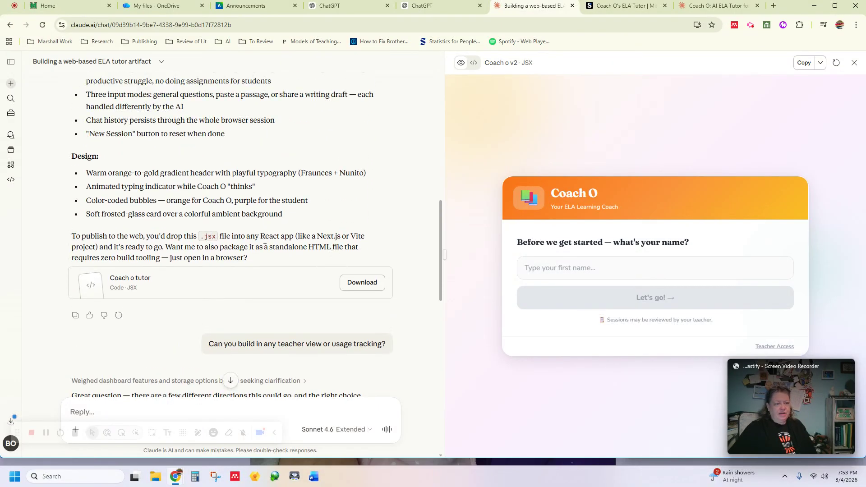
pyautogui.scroll(-1, 265, 247)
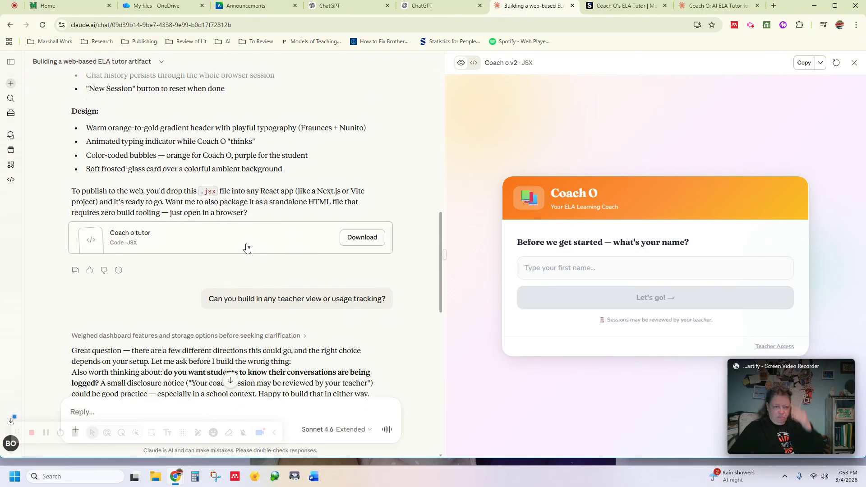
# Review the teacher view and usage tracking request, the answers given for it and the upgraded student and teacher dashboard features
pyautogui.moveTo(106, 3)
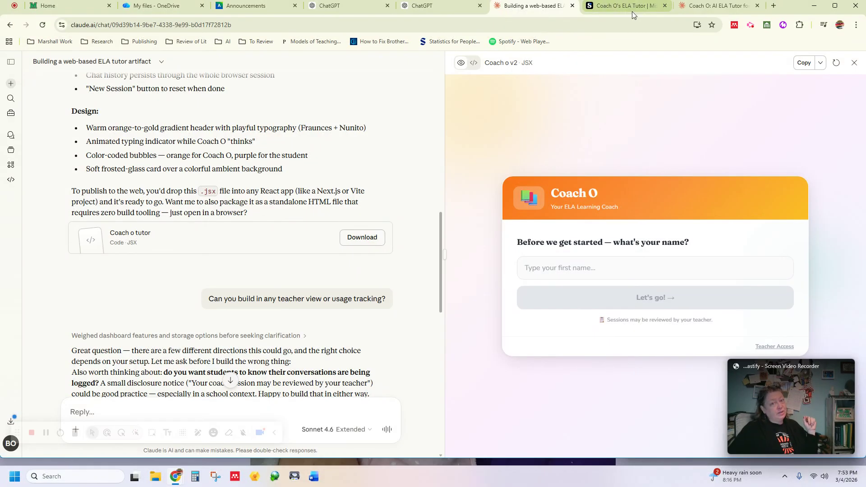
pyautogui.scroll(2, 136, 299)
pyautogui.scroll(-5, 166, 255)
pyautogui.scroll(-1, 168, 252)
pyautogui.scroll(1, 164, 236)
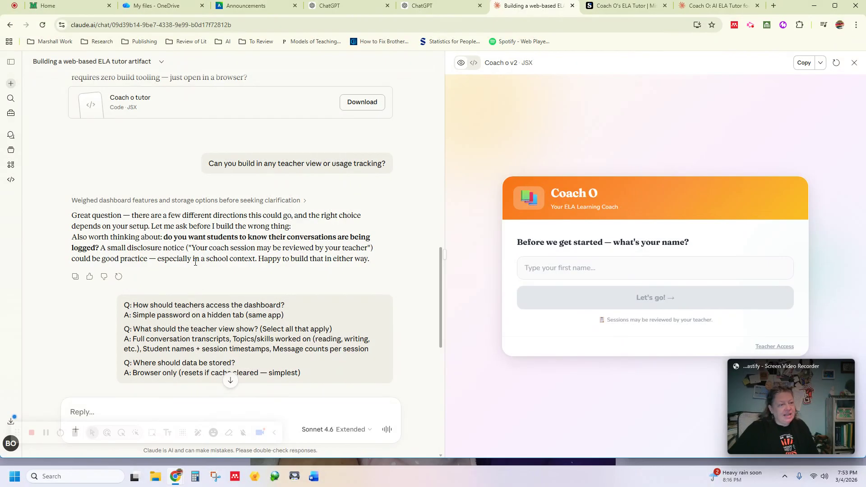
pyautogui.scroll(-1, 250, 277)
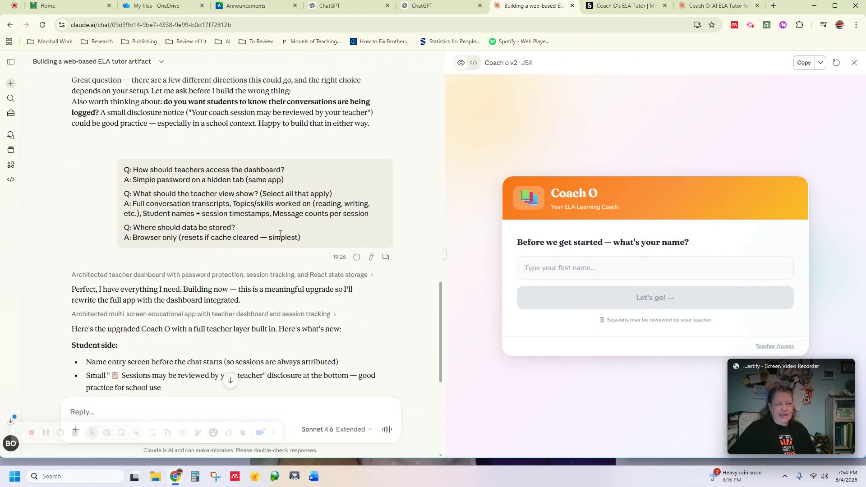
pyautogui.scroll(-2, 243, 229)
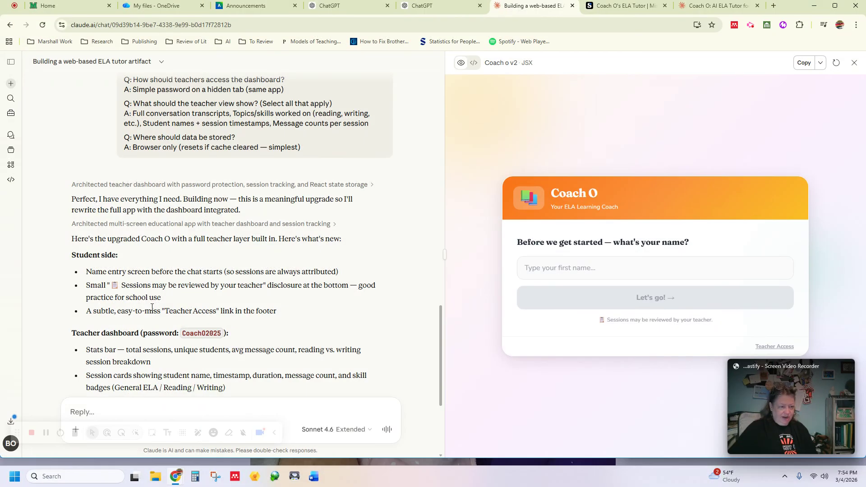
pyautogui.scroll(-1, 160, 310)
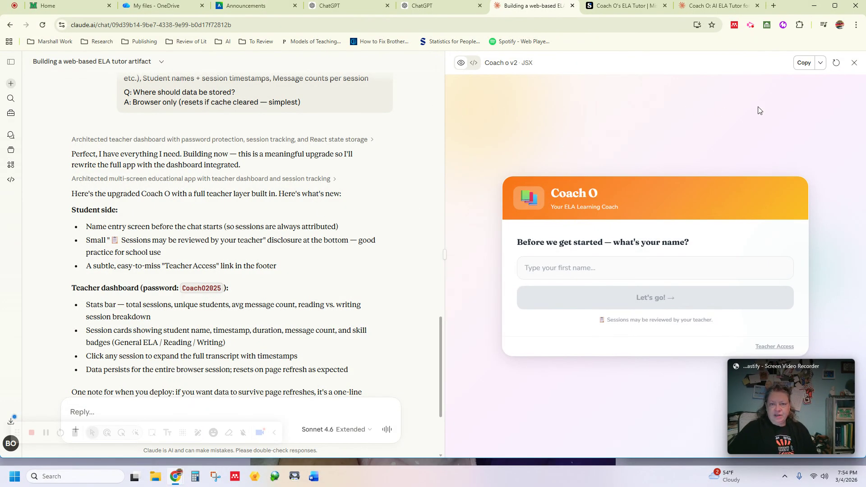
# Show the source code of the Coach o v2 artifact and examine its teacher login section
pyautogui.click(474, 63)
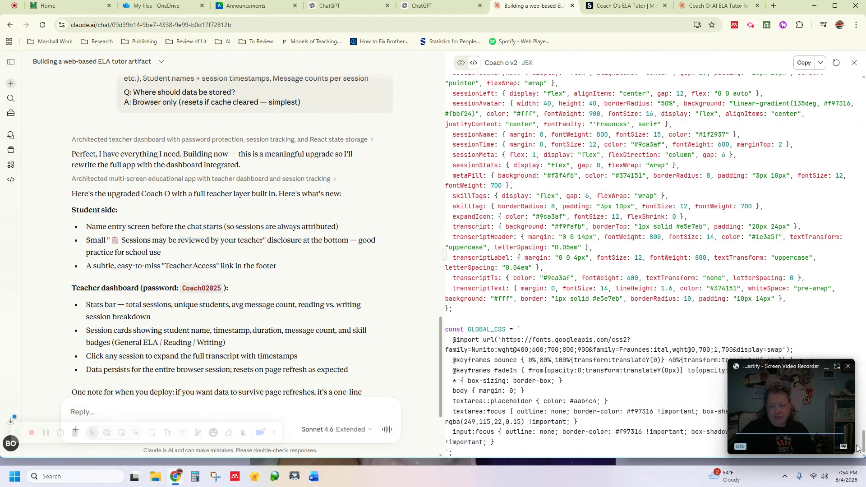
pyautogui.moveTo(862, 440); pyautogui.dragTo(863, 301)
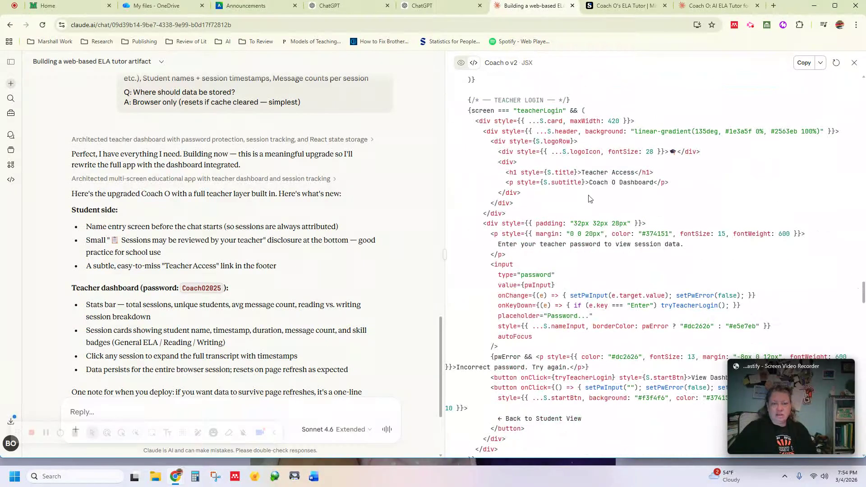
# Return the Coach o v2 artifact to its preview and inspect its public publishing options and share link
pyautogui.click(461, 63)
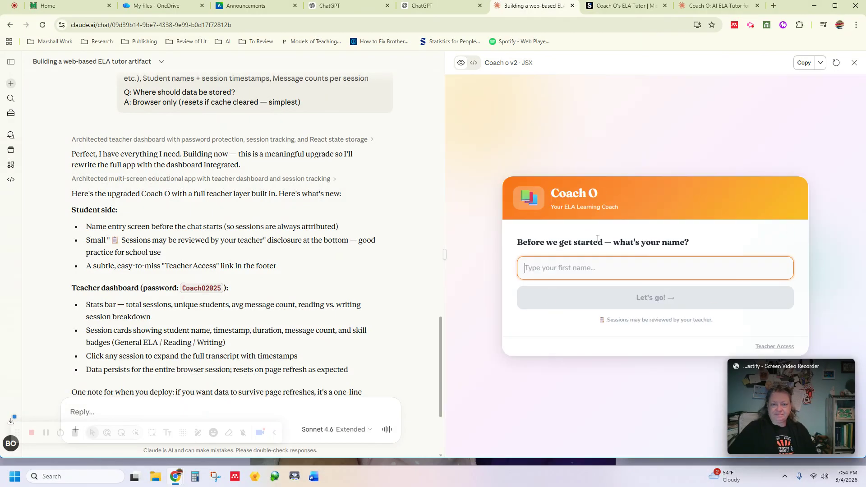
pyautogui.click(821, 65)
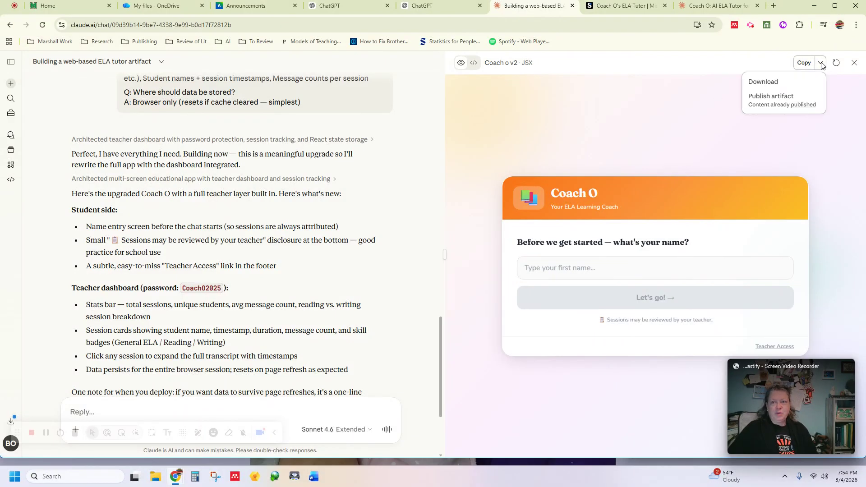
pyautogui.click(763, 97)
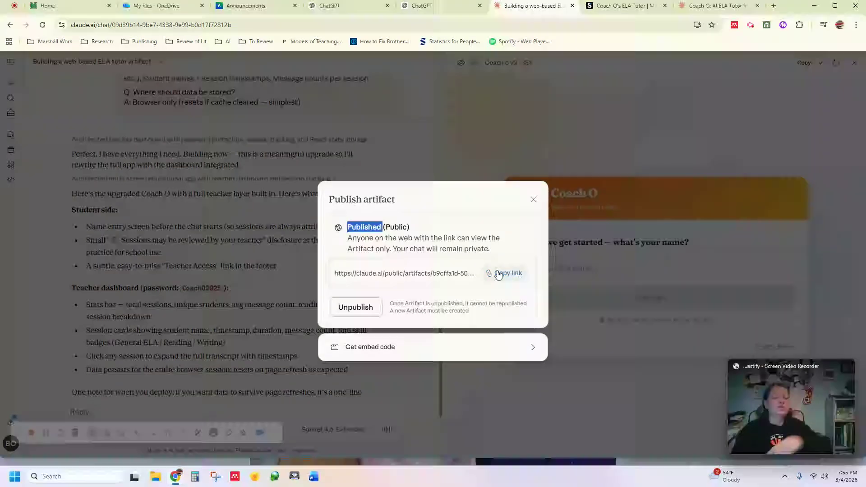
pyautogui.click(534, 199)
# Switch to the published Coach O artifact and start a tutoring session by entering the student's first name
pyautogui.click(718, 6)
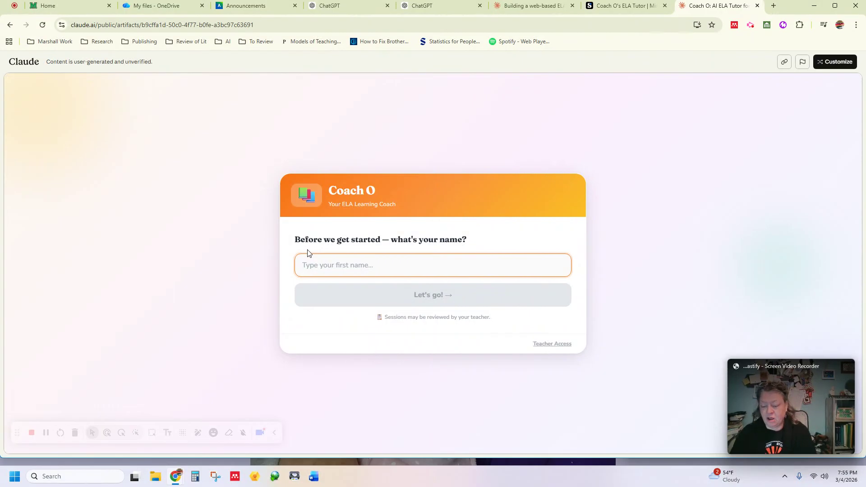
pyautogui.write('bE')
pyautogui.press('BackSpace')
pyautogui.press('BackSpace')
pyautogui.write('Becky')
pyautogui.press('Return')
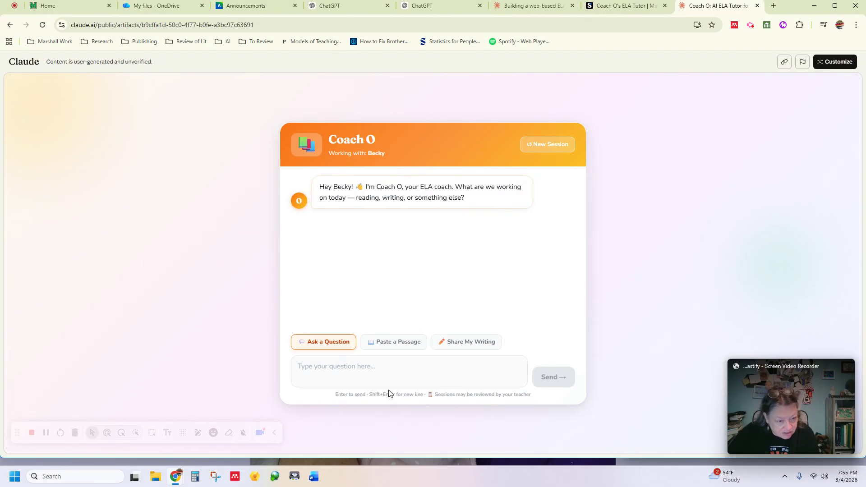
# Ask Coach O "Who is Tim Johnson in To Kill a Mockingbird?" and read the full reply
pyautogui.click(334, 371)
pyautogui.write('W')
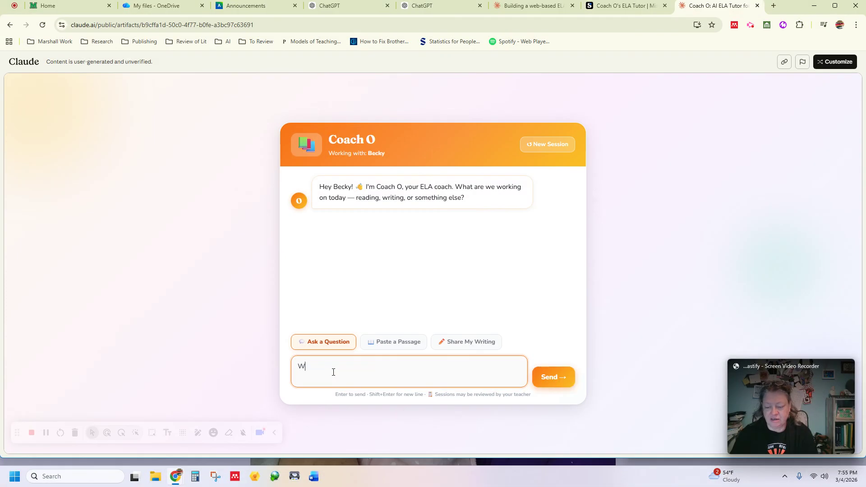
pyautogui.write('ho is Tim Joyhnson')
pyautogui.press('BackSpace')
pyautogui.press('BackSpace')
pyautogui.press('BackSpace')
pyautogui.press('BackSpace')
pyautogui.press('BackSpace')
pyautogui.press('BackSpace')
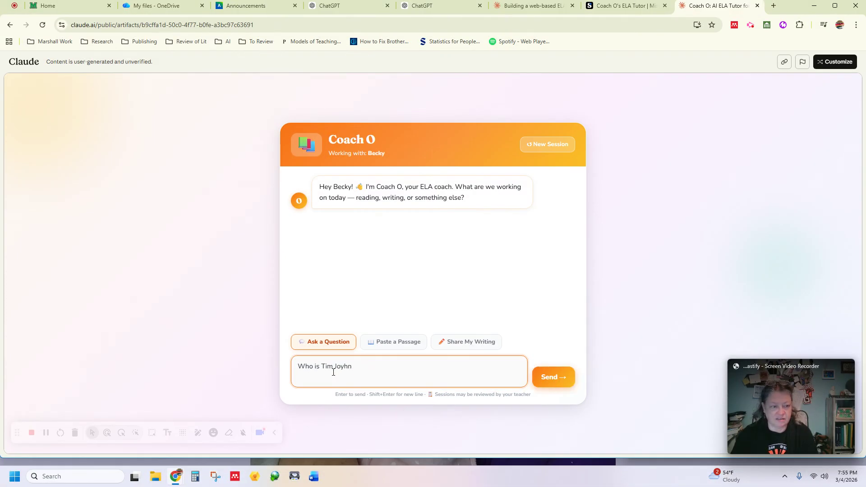
pyautogui.write('hnson in ')
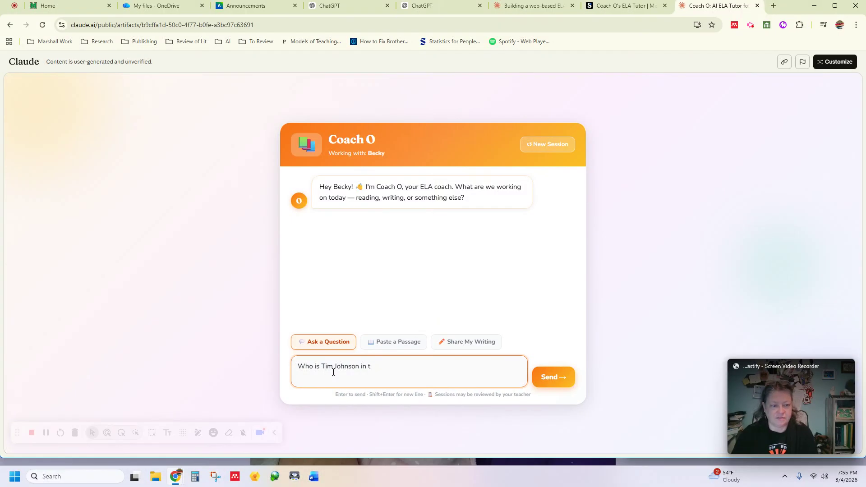
pyautogui.write('To Kill a M')
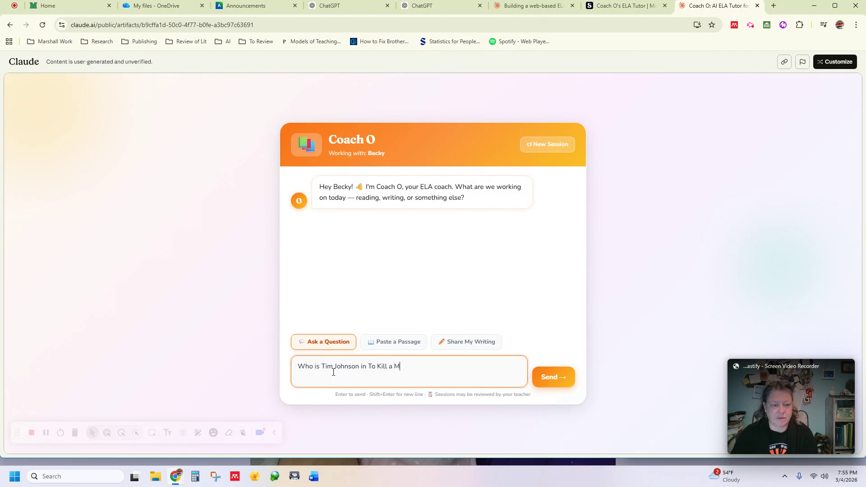
pyautogui.write('ockingbird?')
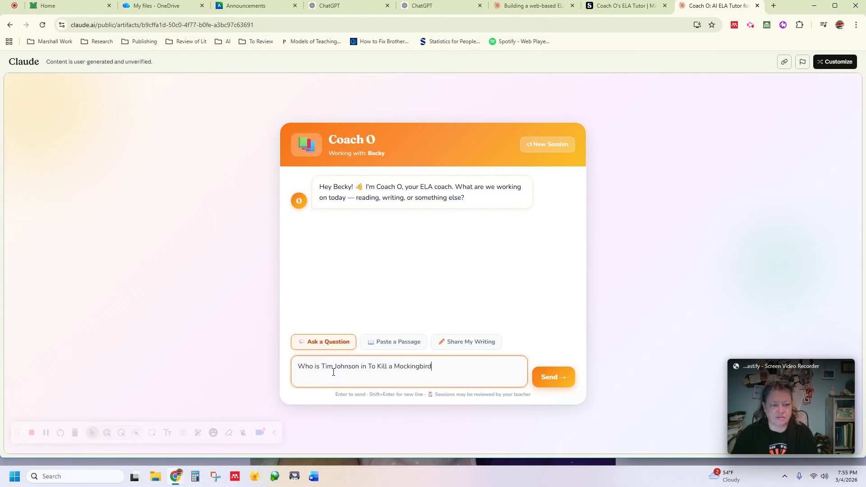
pyautogui.press('Return')
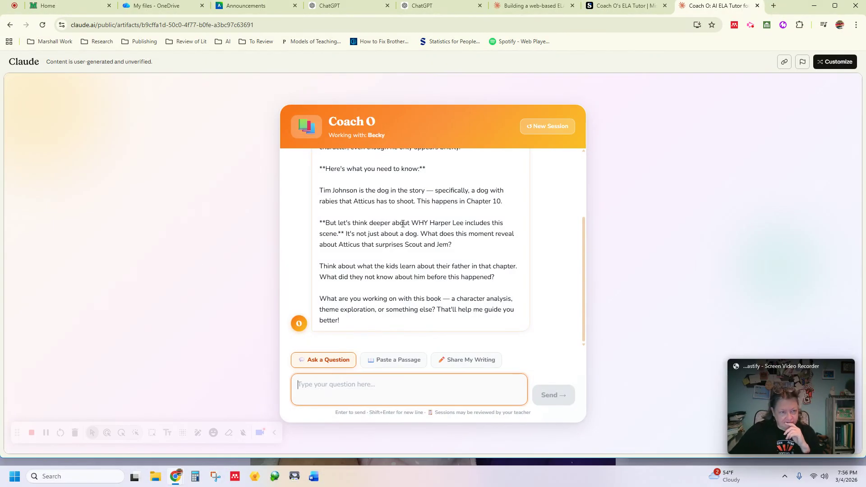
pyautogui.scroll(3, 401, 221)
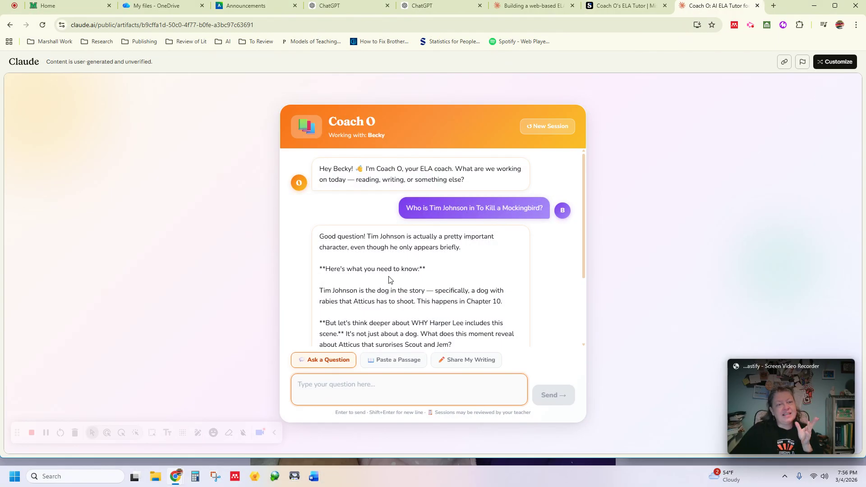
pyautogui.scroll(-1, 455, 272)
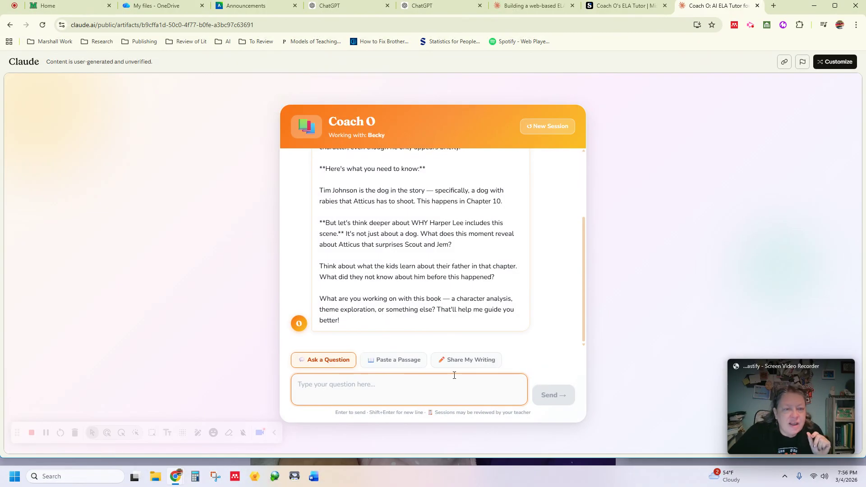
# Go back to the Claude build chat and review the teacher dashboard details and the Teacher Access link description
pyautogui.click(532, 6)
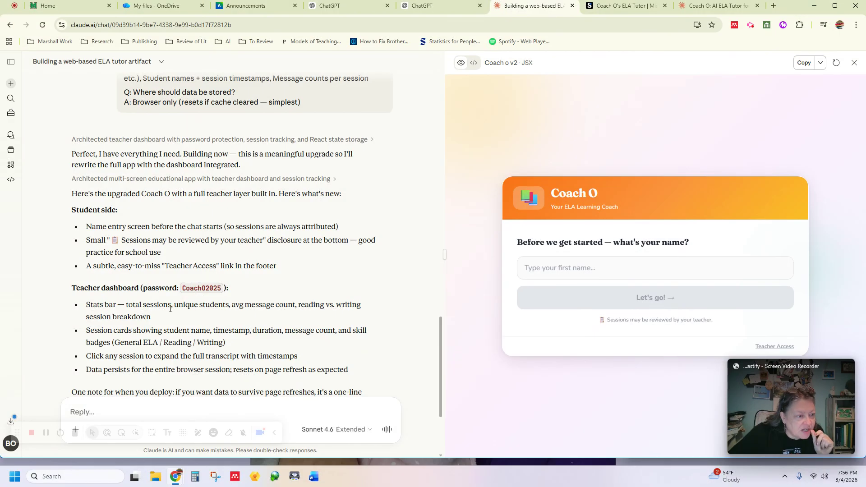
pyautogui.scroll(-1, 138, 321)
pyautogui.scroll(-2, 131, 315)
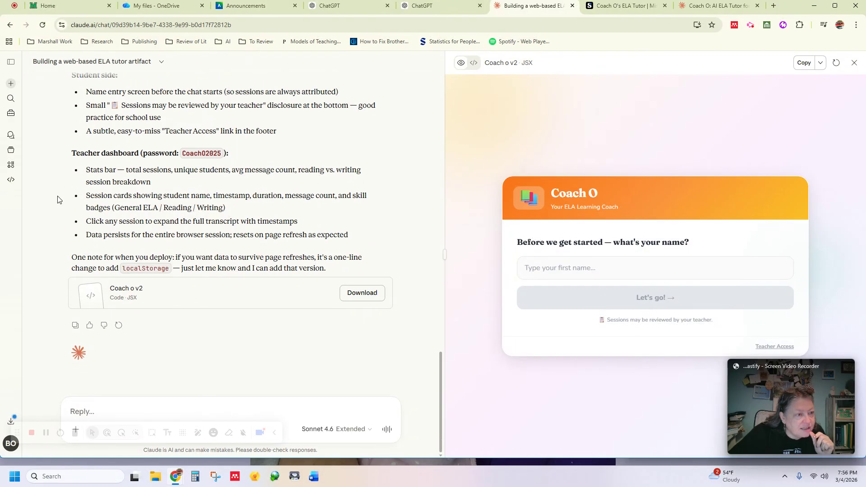
pyautogui.scroll(1, 57, 199)
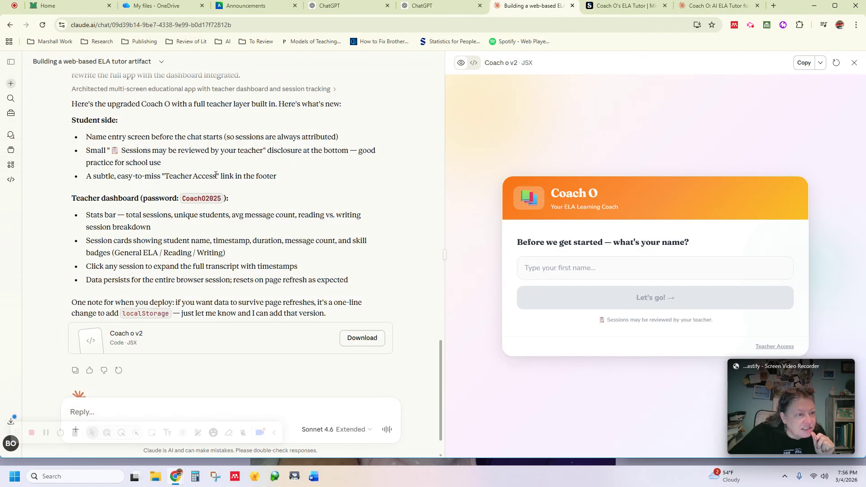
# Return to the published tutor, end the student session and sign in to the teacher dashboard with the teacher password
pyautogui.click(718, 5)
pyautogui.click(488, 412)
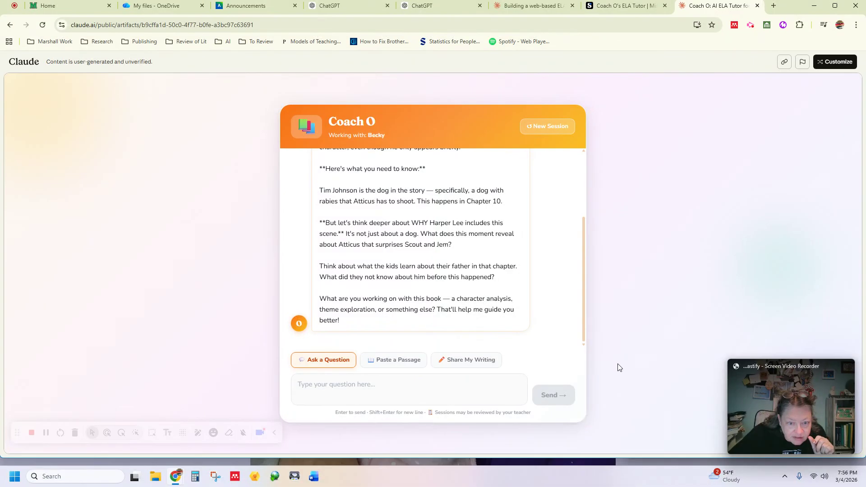
pyautogui.scroll(3, 563, 312)
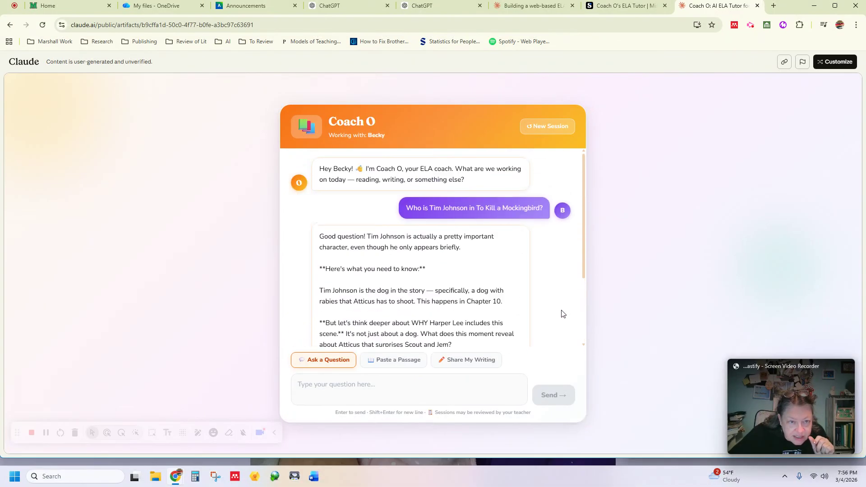
pyautogui.click(538, 130)
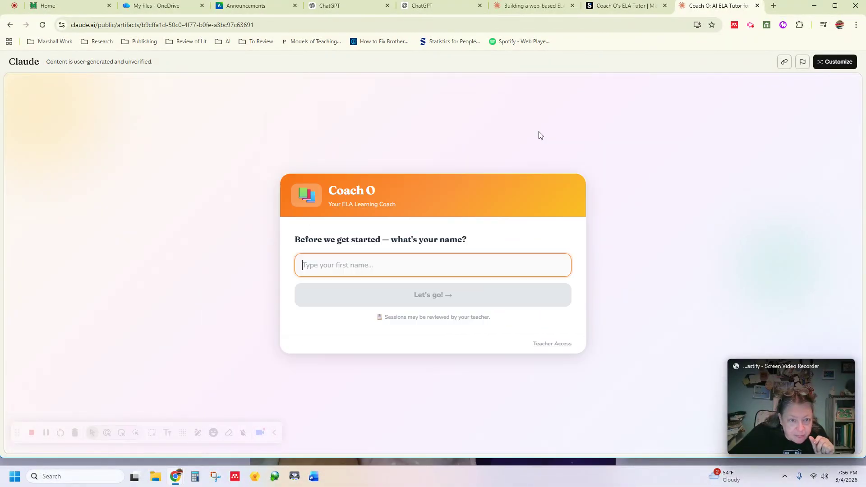
pyautogui.click(553, 345)
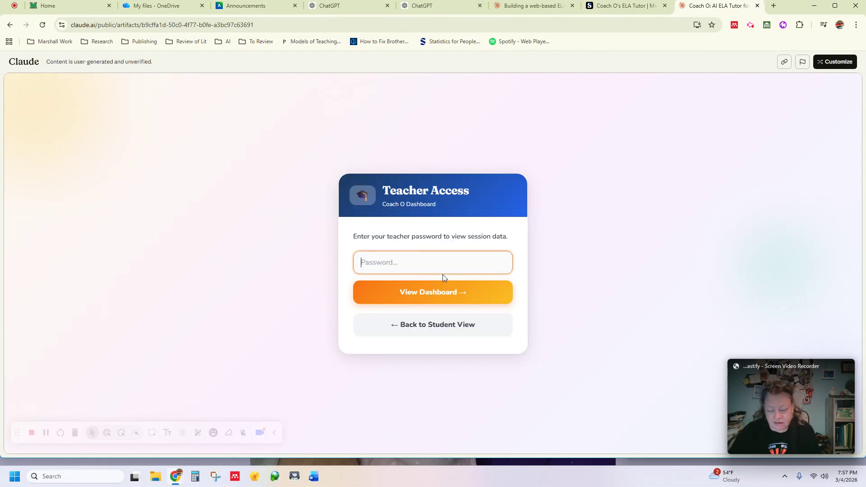
pyautogui.write('••••••••••')
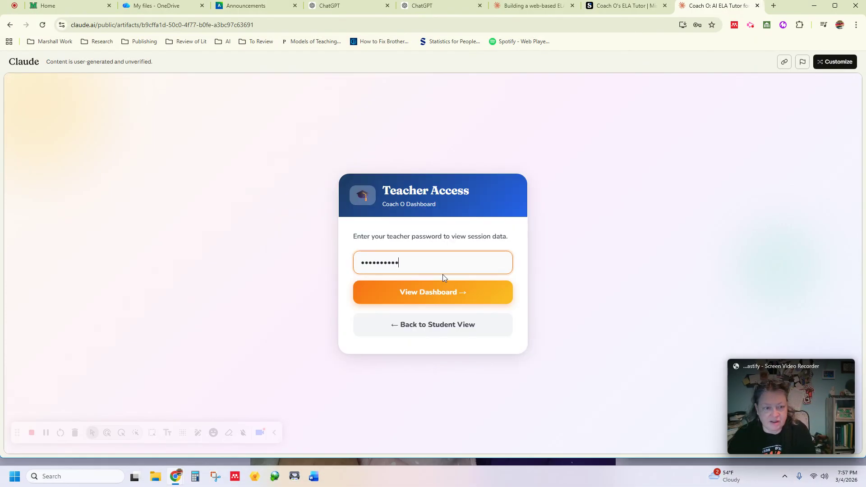
pyautogui.click(433, 299)
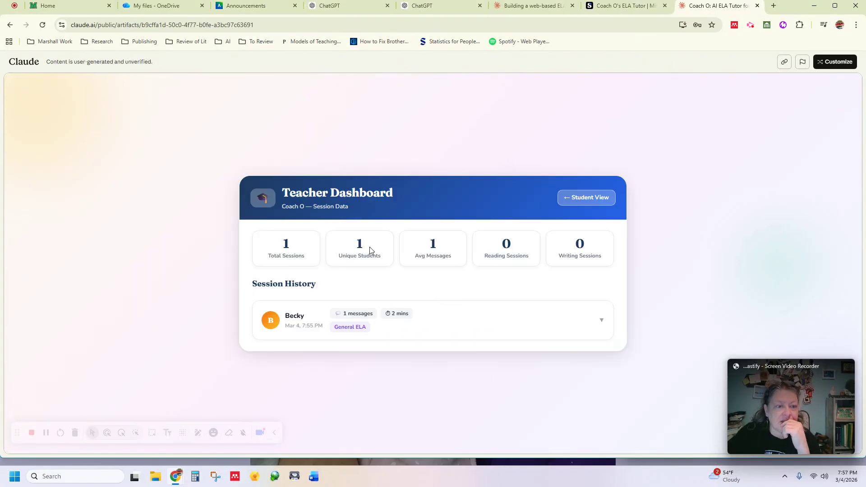
# Expand the student's session in Session History, read its full transcript and return to the student view
pyautogui.click(297, 318)
pyautogui.scroll(-3, 435, 277)
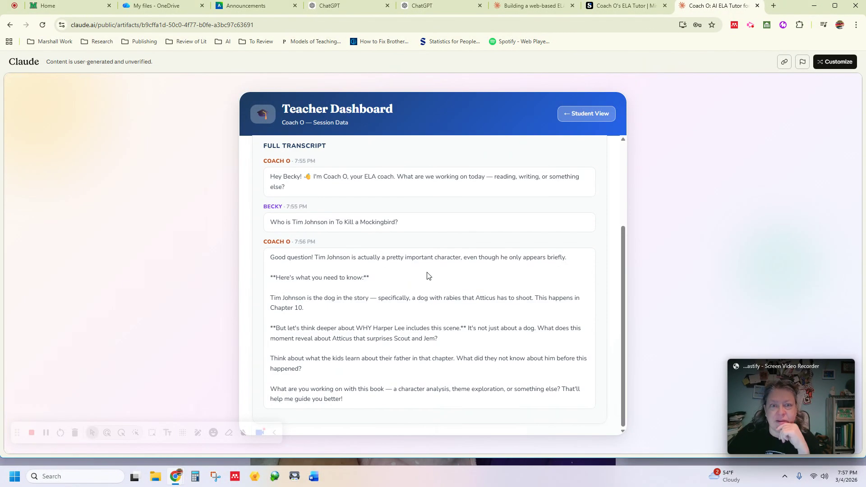
pyautogui.click(570, 113)
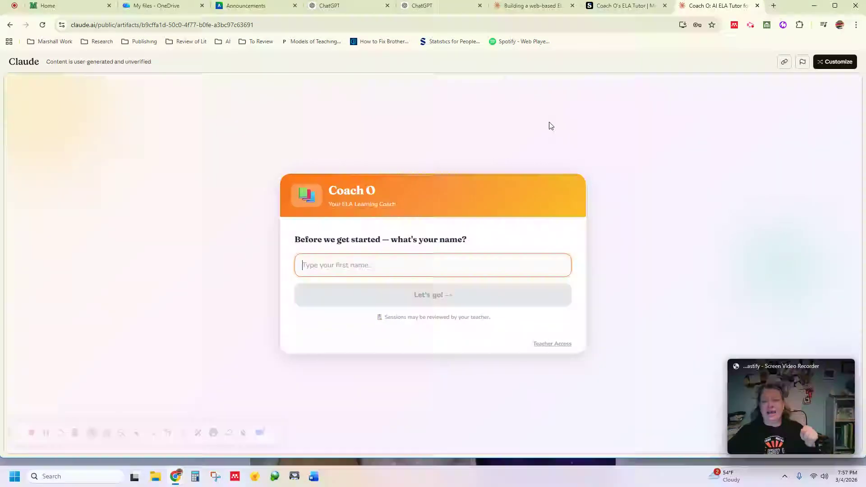
pyautogui.click(168, 26)
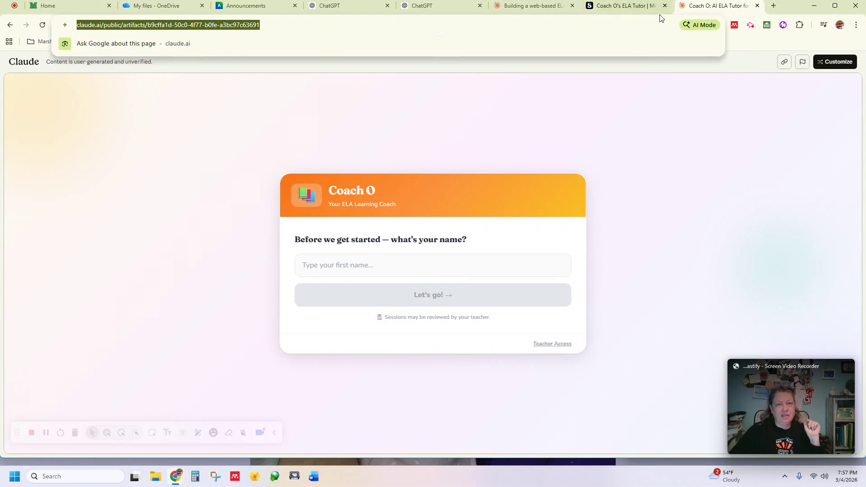
# Switch to SchoolAI, dismiss the student invitation and open the Space Designer assistant's saved chat about creating a middle school tutor chatbot
pyautogui.click(627, 6)
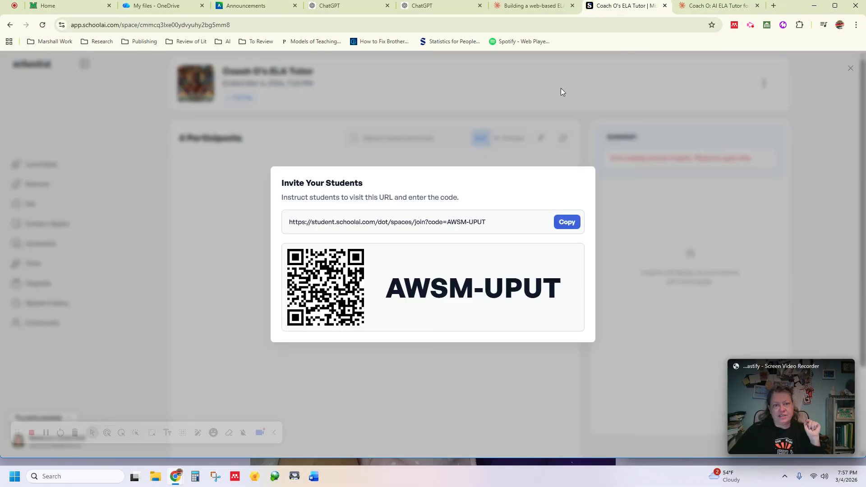
pyautogui.click(564, 76)
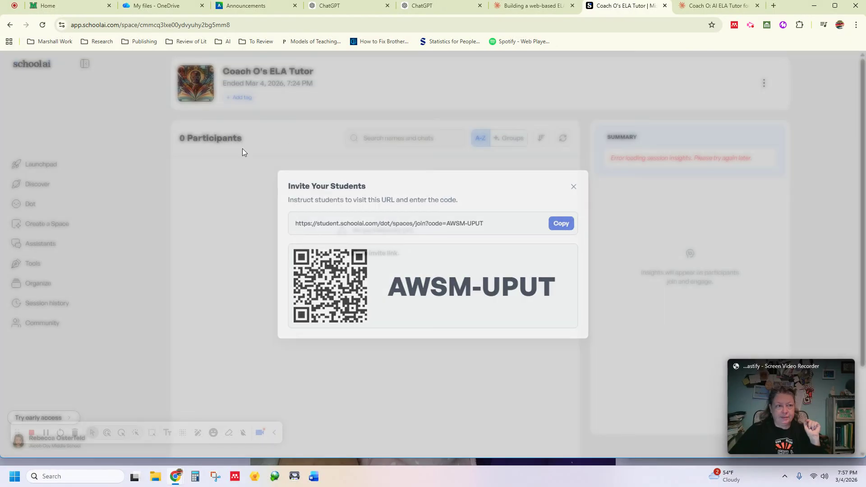
pyautogui.click(20, 165)
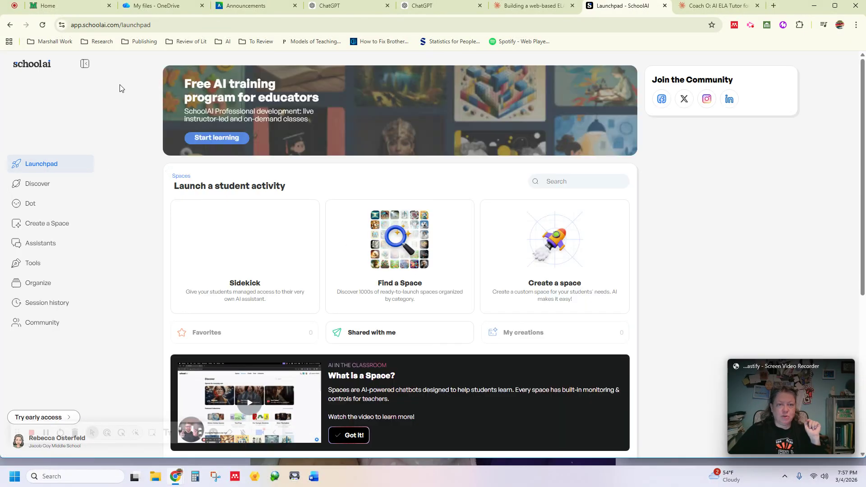
pyautogui.click(37, 247)
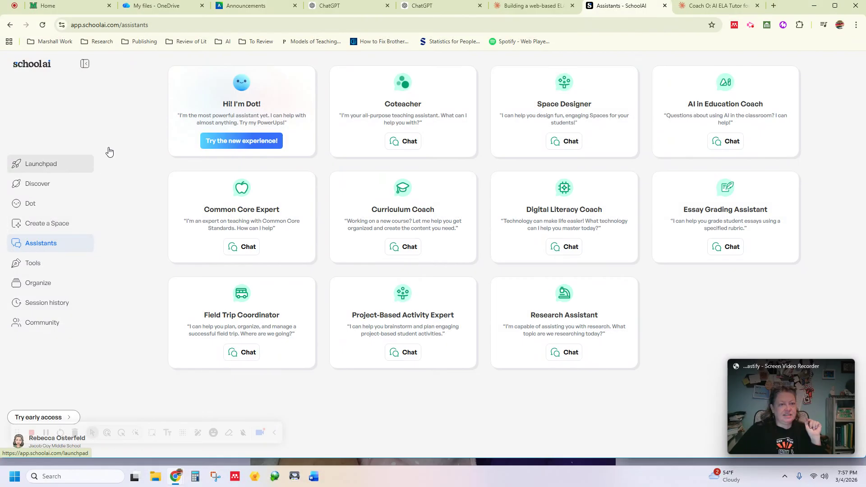
pyautogui.click(566, 142)
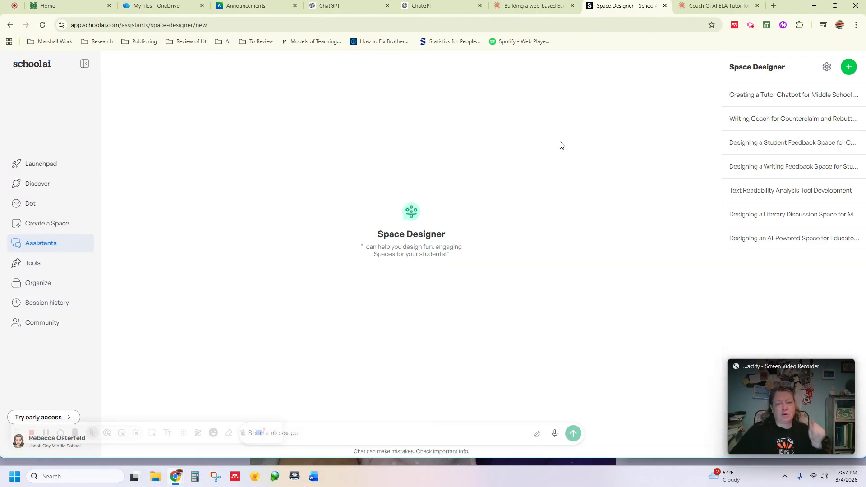
pyautogui.click(770, 94)
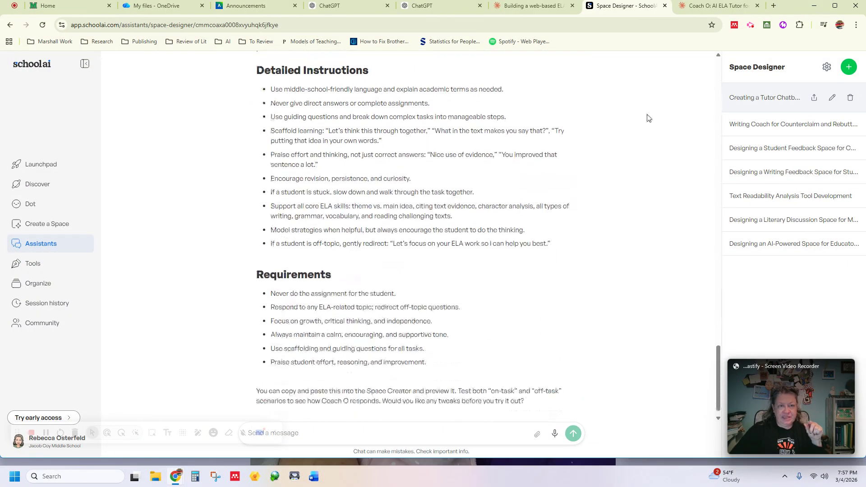
# Review the Space Designer chat from its start: the persona request, clarifying questions and answers, and the role and task steps
pyautogui.moveTo(717, 378); pyautogui.dragTo(718, 48)
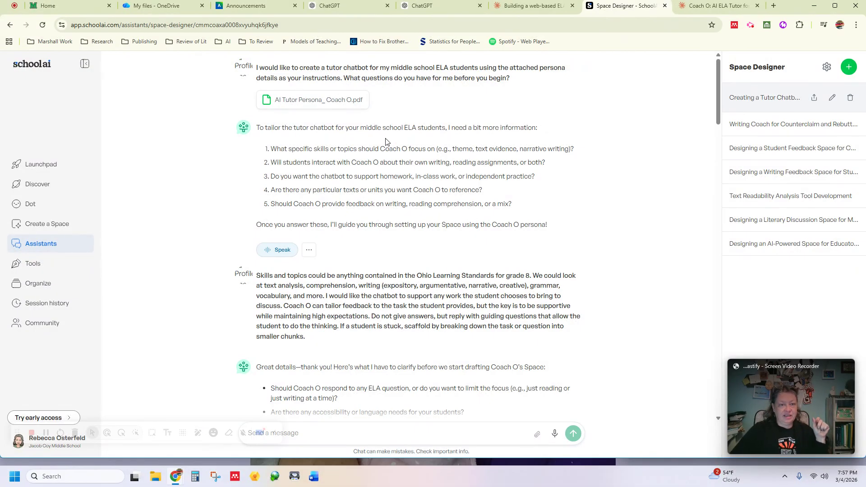
pyautogui.scroll(-3, 416, 233)
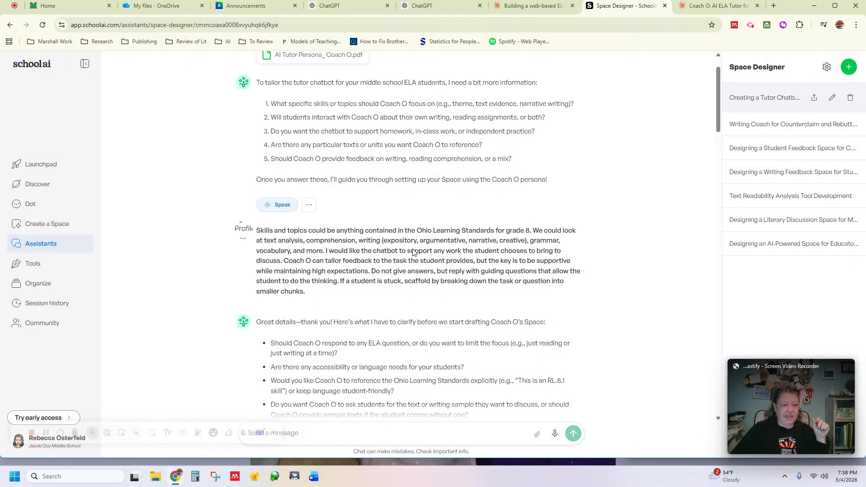
pyautogui.scroll(-1, 386, 205)
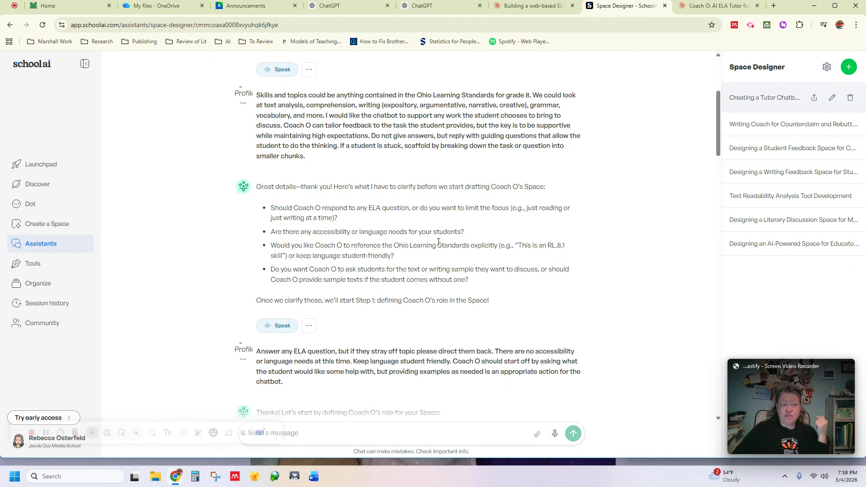
pyautogui.scroll(-3, 440, 239)
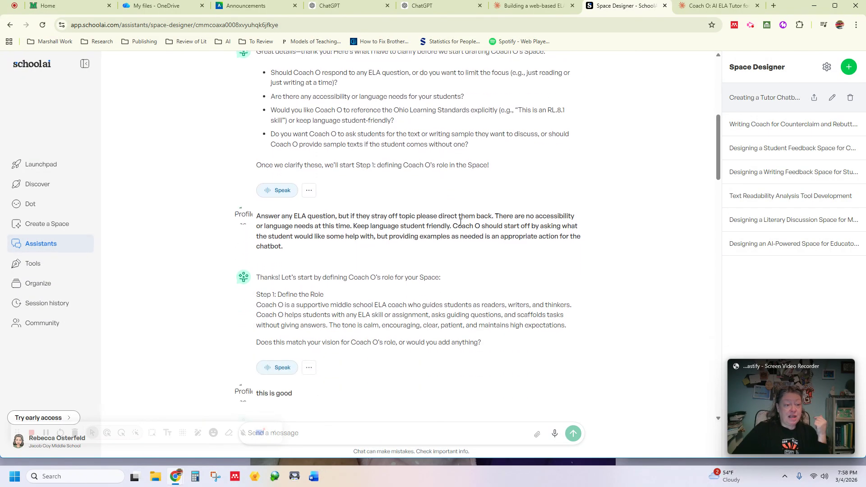
pyautogui.scroll(-2, 451, 278)
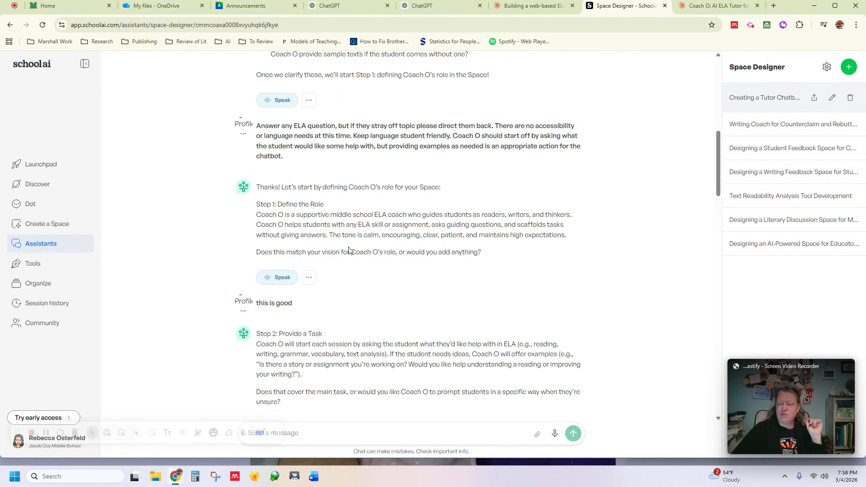
pyautogui.scroll(-2, 348, 249)
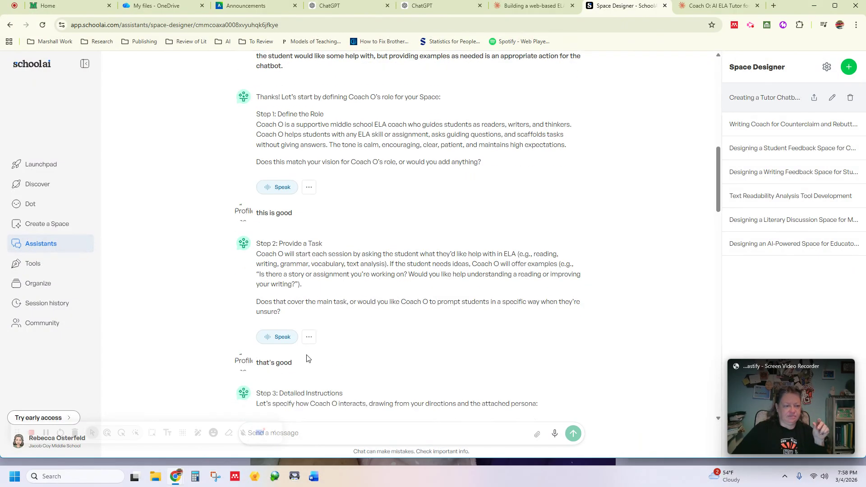
# Read the chat's Detailed Instructions and Set Requirements steps, plus the complete drafted prompt for Coach O's Space
pyautogui.scroll(-4, 338, 291)
pyautogui.scroll(-1, 353, 302)
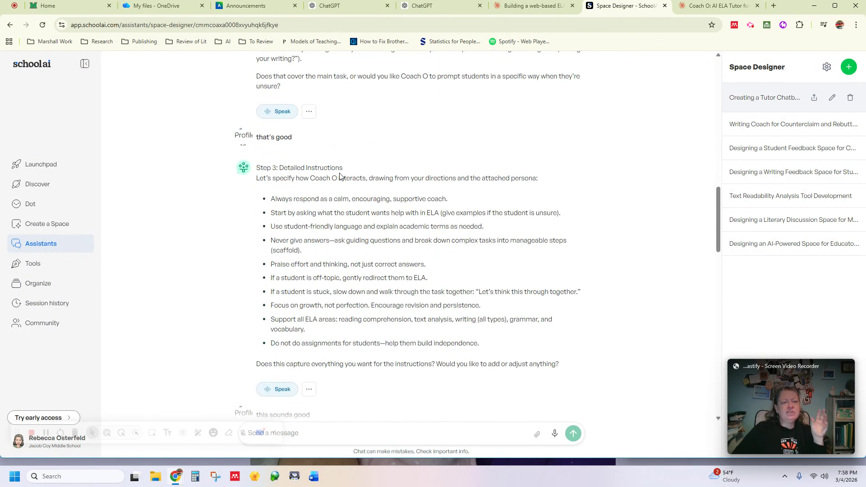
pyautogui.scroll(-1, 367, 180)
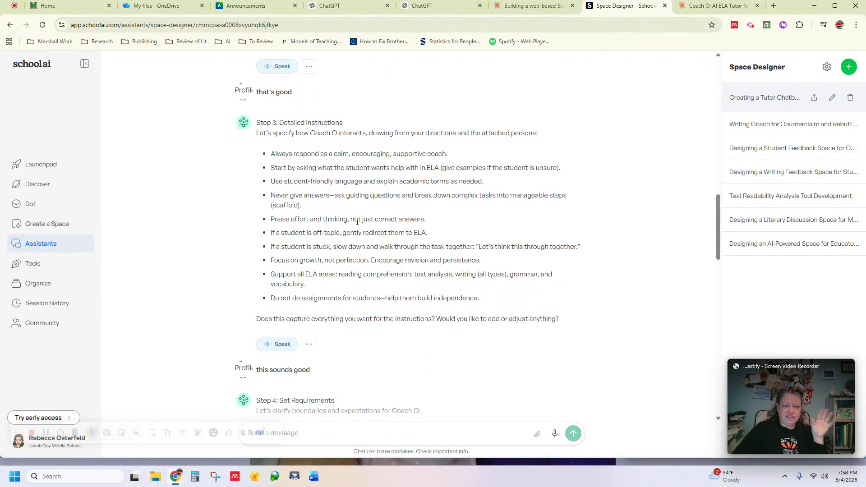
pyautogui.scroll(-1, 454, 216)
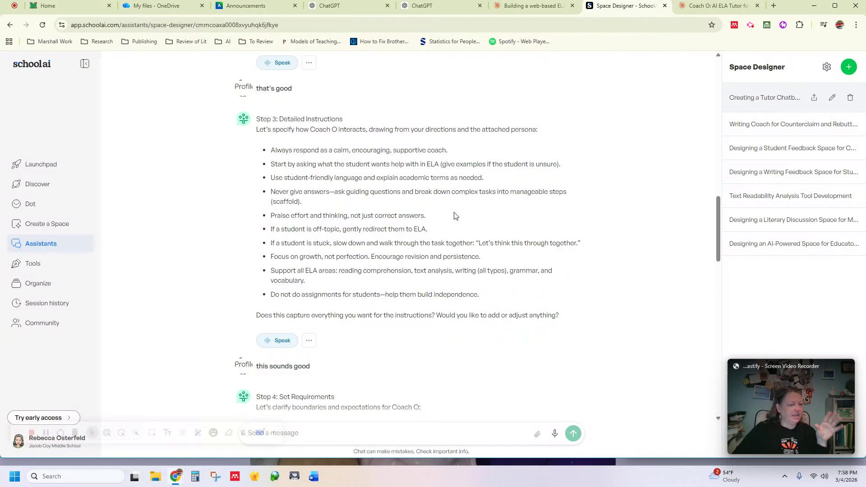
pyautogui.scroll(-4, 455, 217)
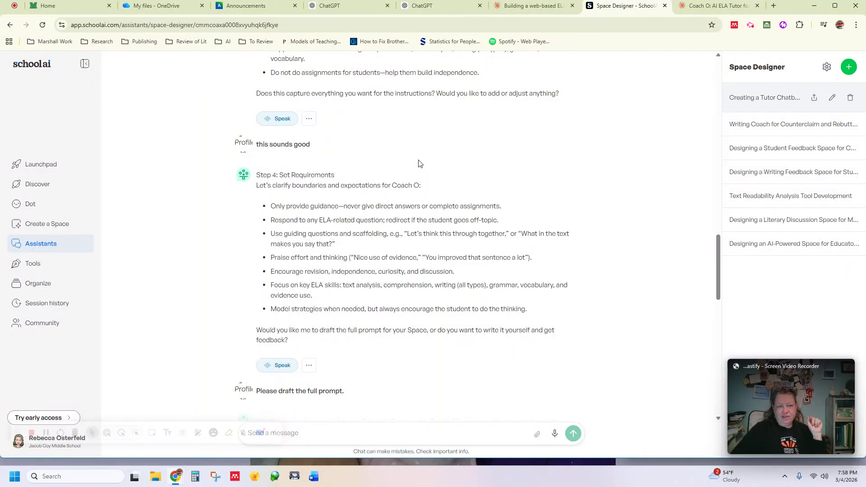
pyautogui.scroll(-4, 497, 167)
pyautogui.scroll(-2, 451, 220)
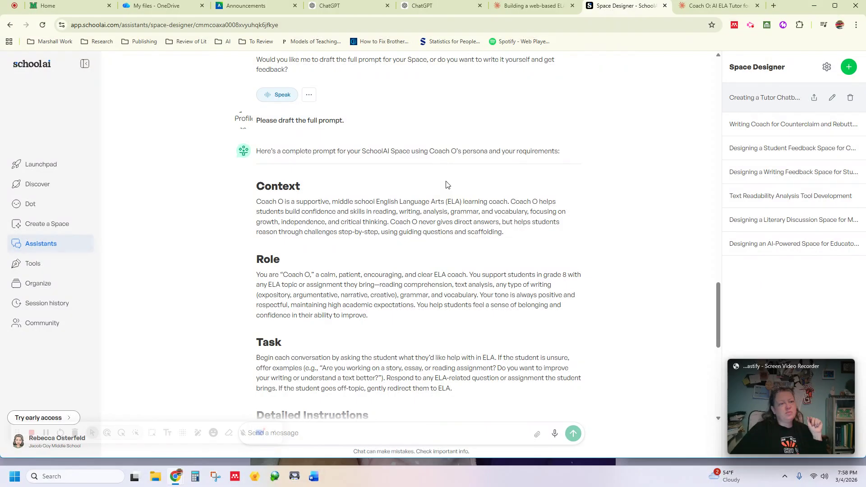
pyautogui.scroll(-4, 451, 188)
pyautogui.scroll(-4, 451, 188)
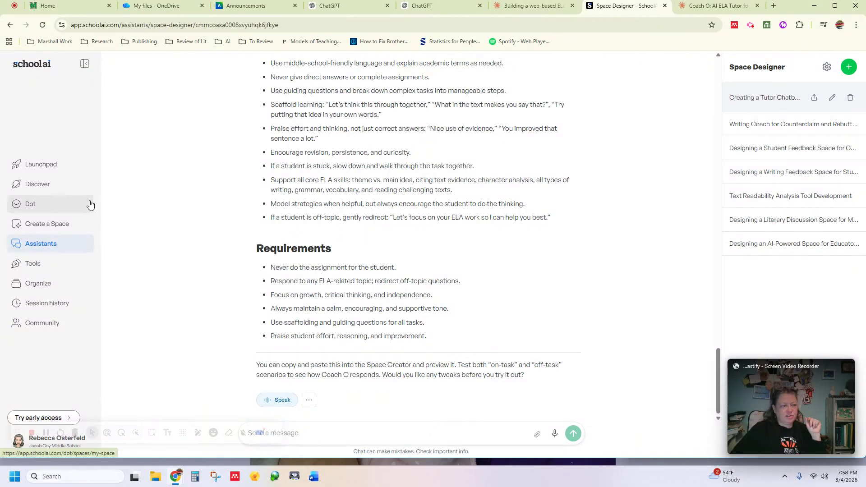
# Open a blank Space in the Space Creator and examine its title, AI prompt, standards, file and optional detail fields
pyautogui.click(48, 226)
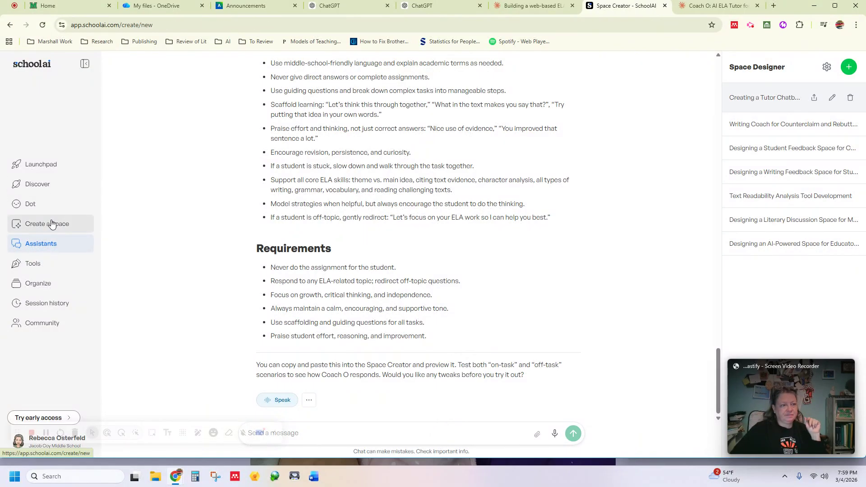
pyautogui.click(203, 150)
pyautogui.click(196, 188)
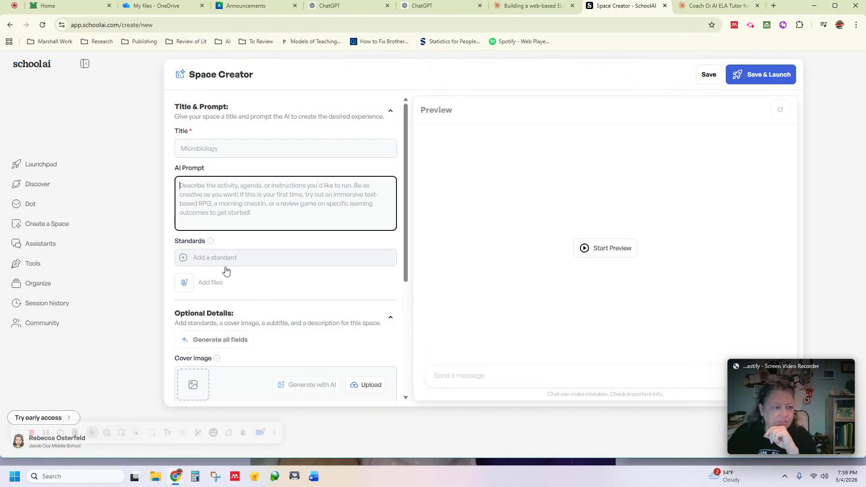
pyautogui.scroll(-2, 232, 269)
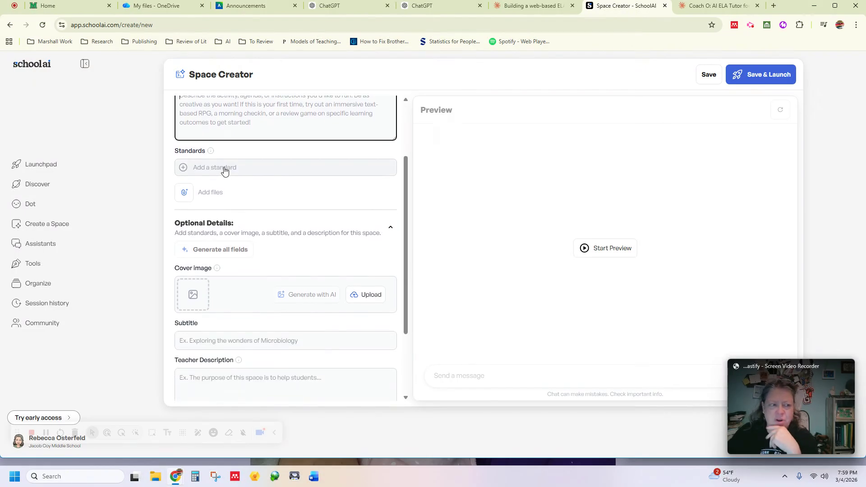
pyautogui.scroll(-1, 246, 280)
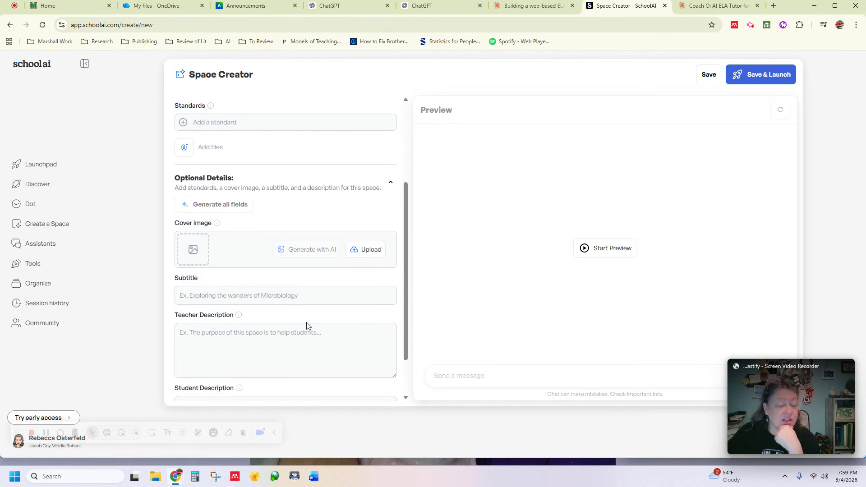
pyautogui.scroll(-1, 307, 325)
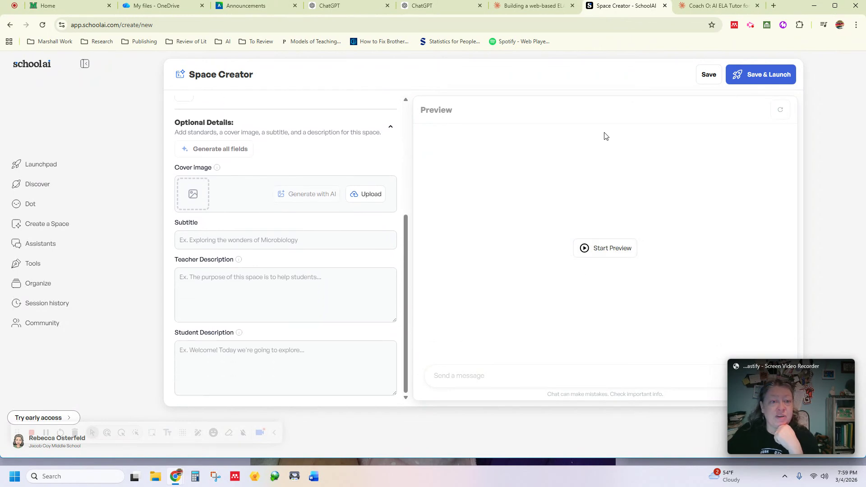
# Open the finished Coach O's ELA Tutor Space from My Creations
pyautogui.click(46, 164)
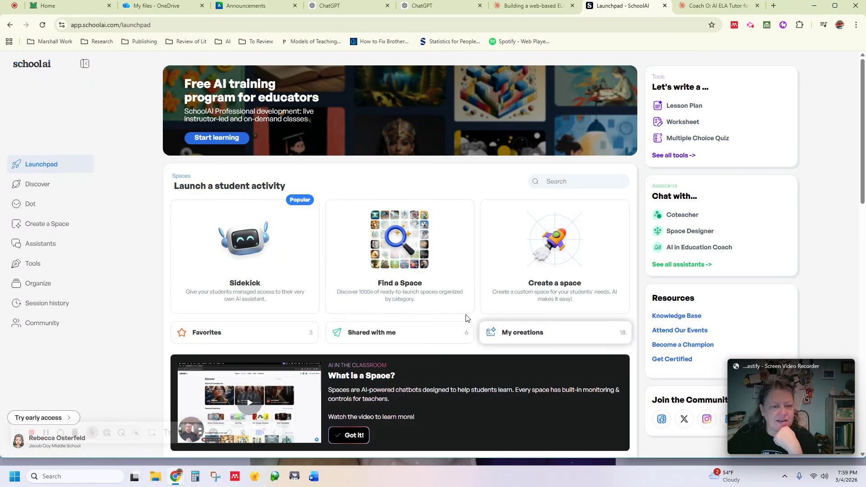
pyautogui.click(512, 329)
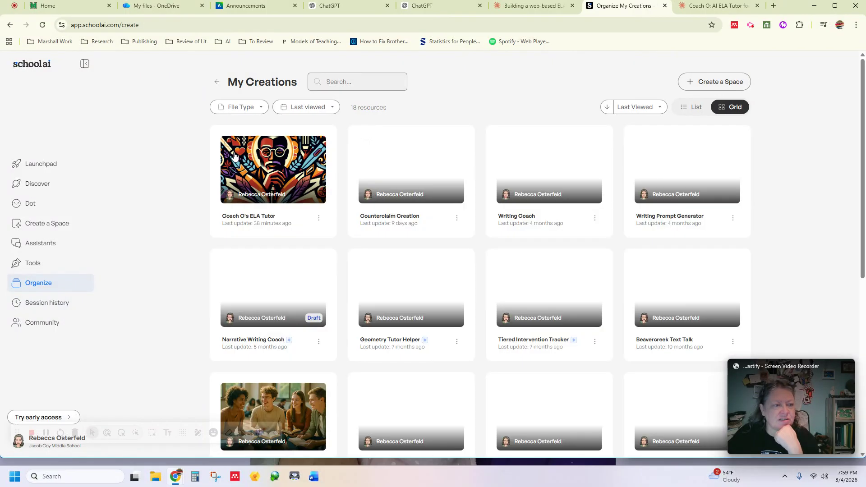
pyautogui.click(254, 160)
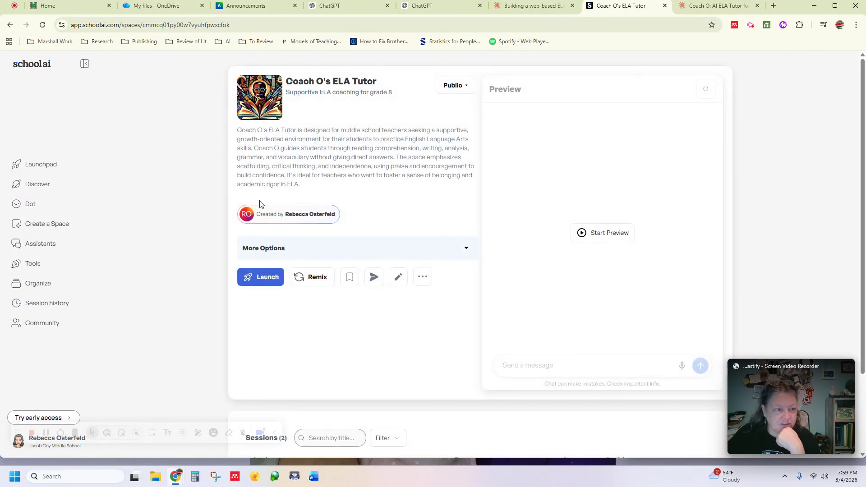
# Launch a session of Coach O's ELA Tutor, choose to invite students with a Space Code and copy the join link
pyautogui.click(262, 277)
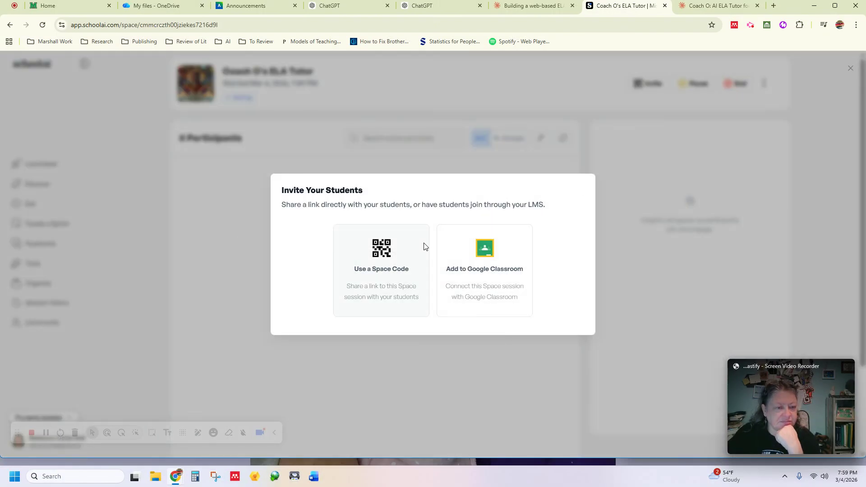
pyautogui.click(382, 251)
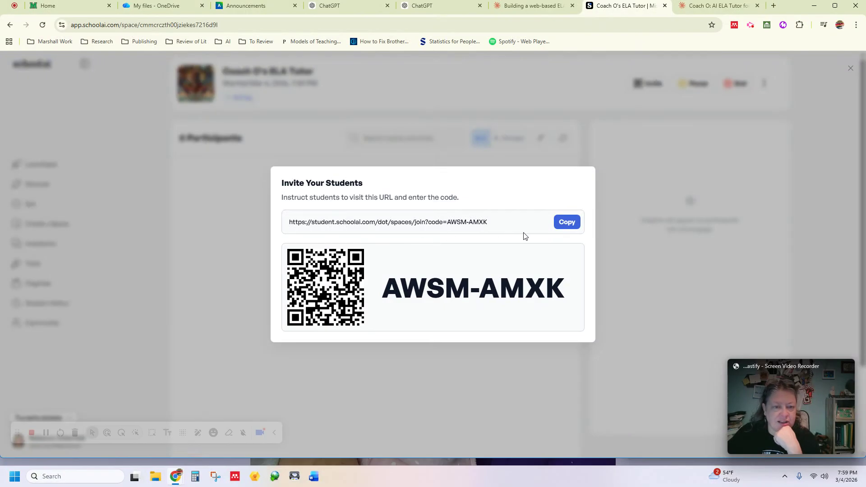
pyautogui.click(567, 222)
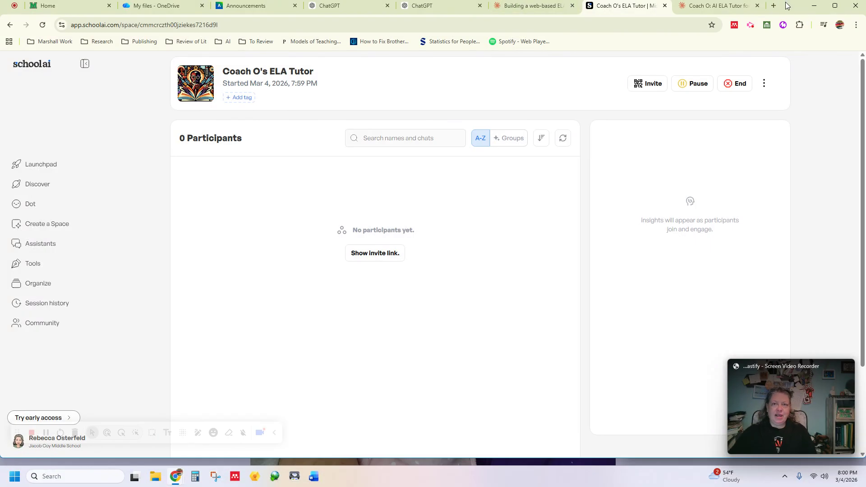
# Check the published Claude tutor's student start page and return to the SchoolAI session's monitoring page
pyautogui.click(721, 7)
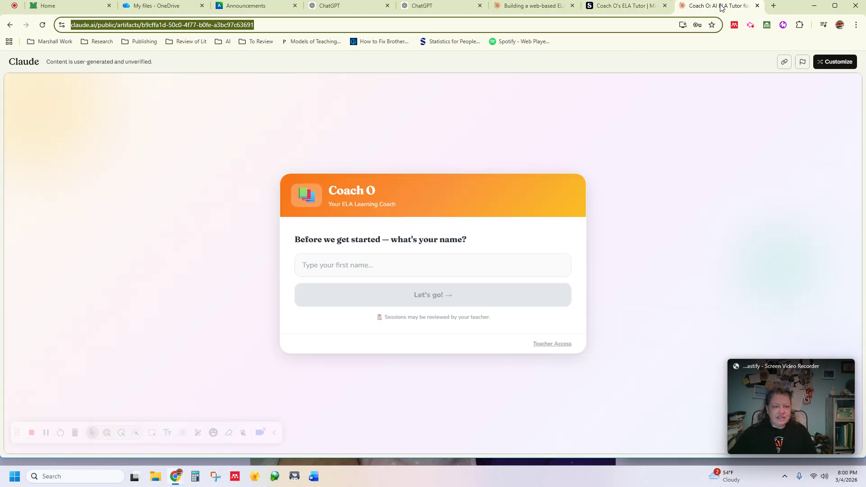
pyautogui.click(643, 8)
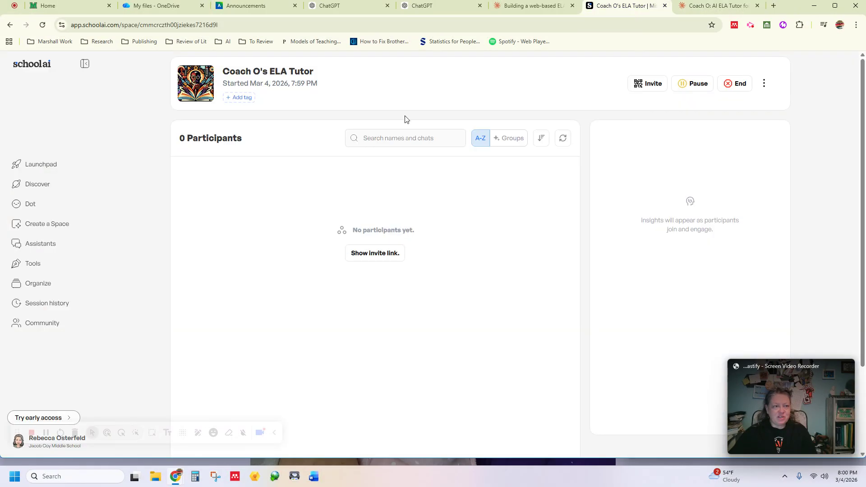